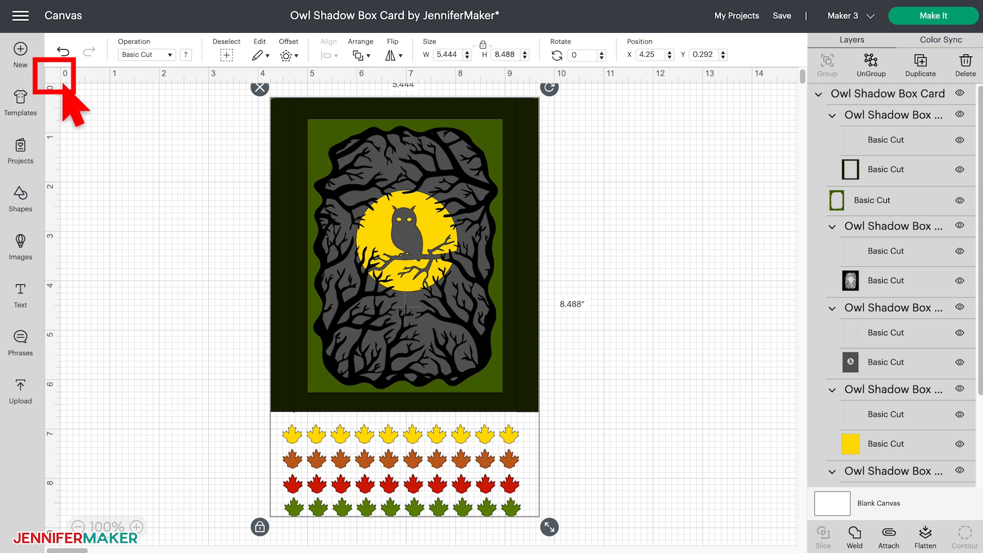
- Cycle the canvas background through its available grid display styles
left_click(53, 76)
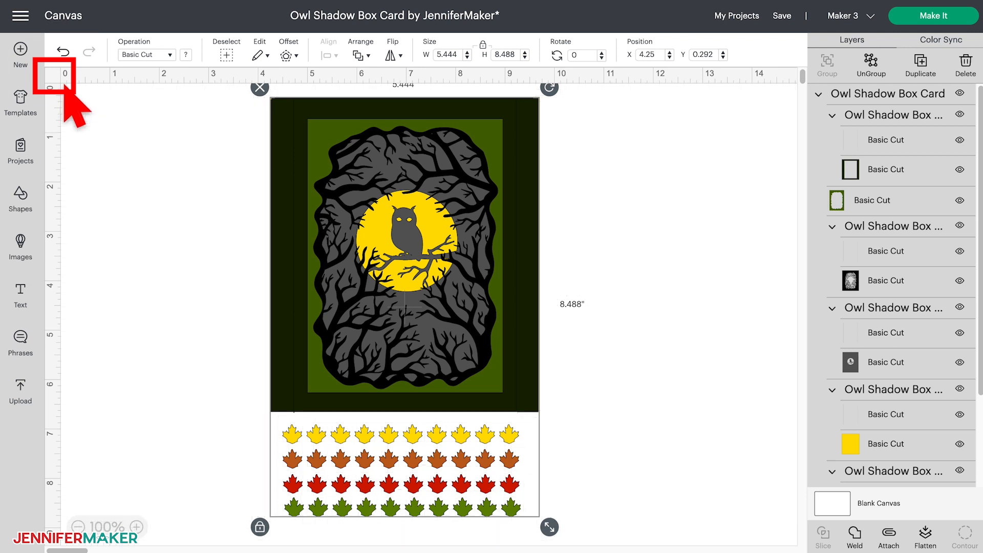
left_click(61, 79)
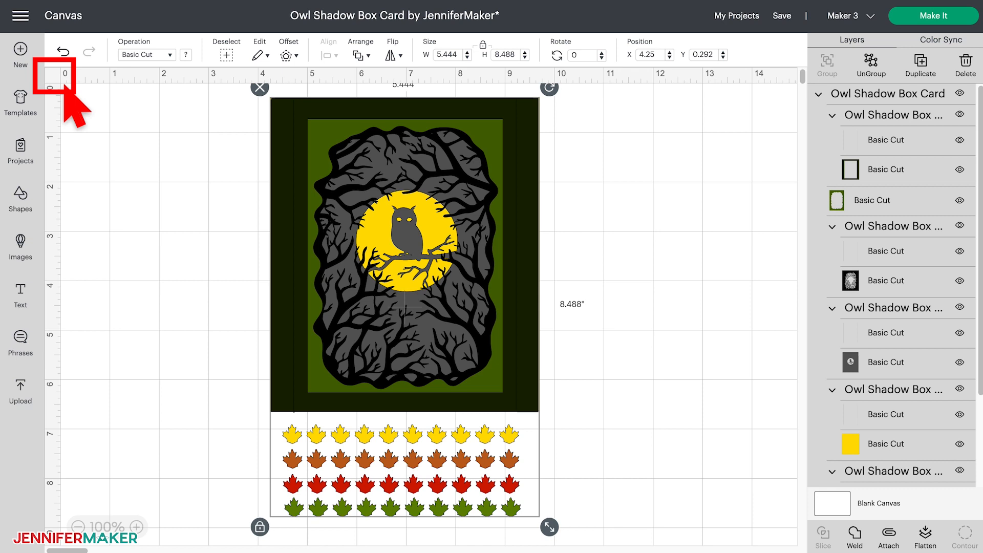
left_click(57, 77)
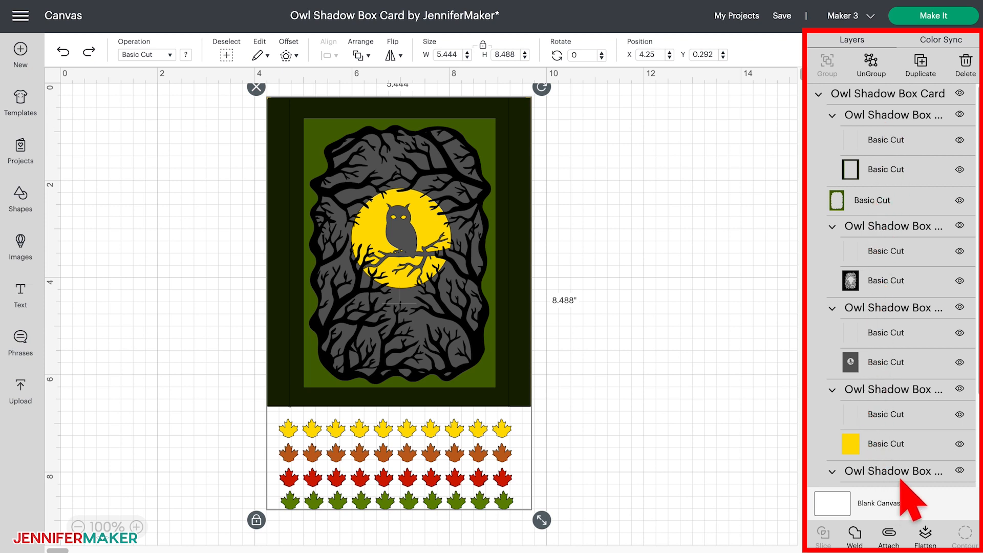
- Examine the card's individual layers by selecting them one after another, from the dark green frame through to the yellow backing
left_click(896, 133)
left_click(896, 173)
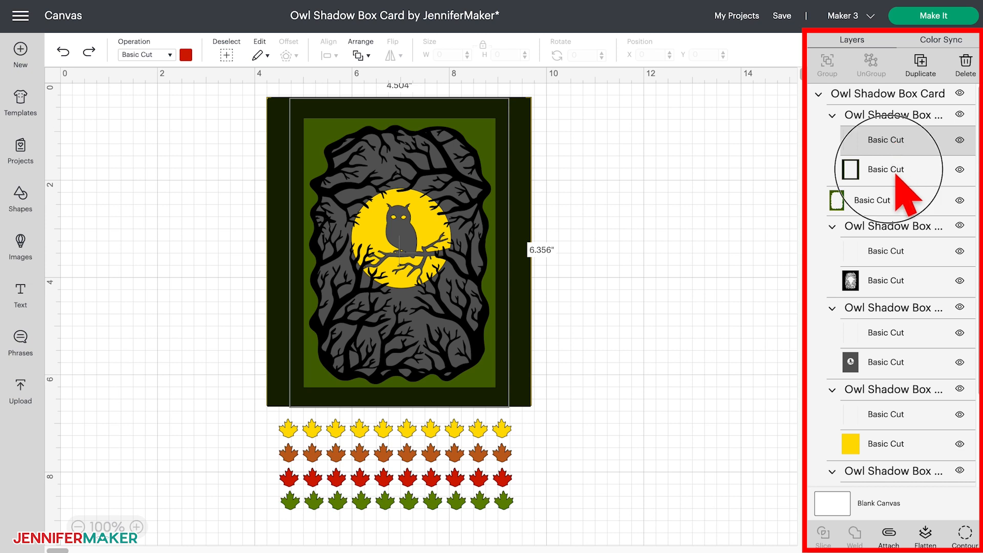
left_click(896, 200)
left_click(892, 251)
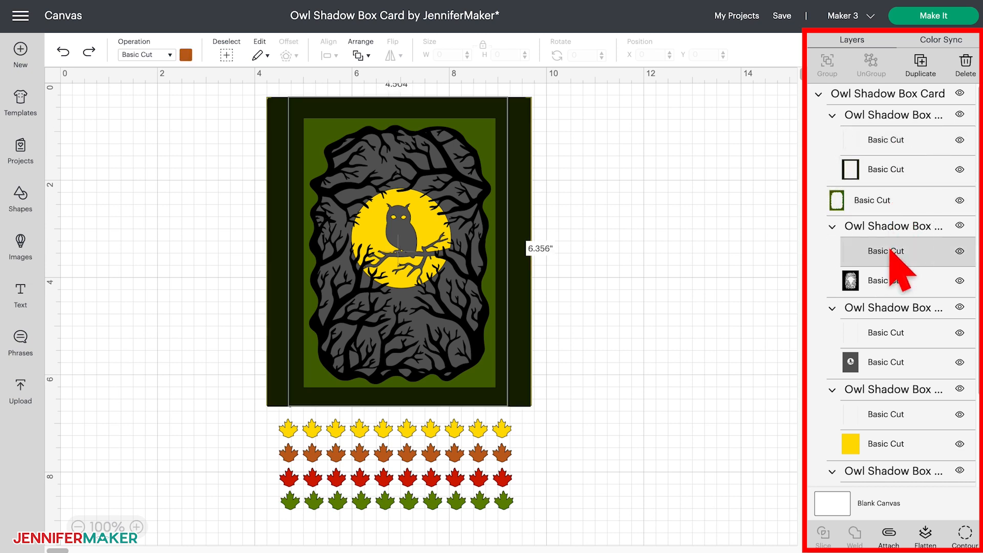
left_click(889, 279)
left_click(889, 334)
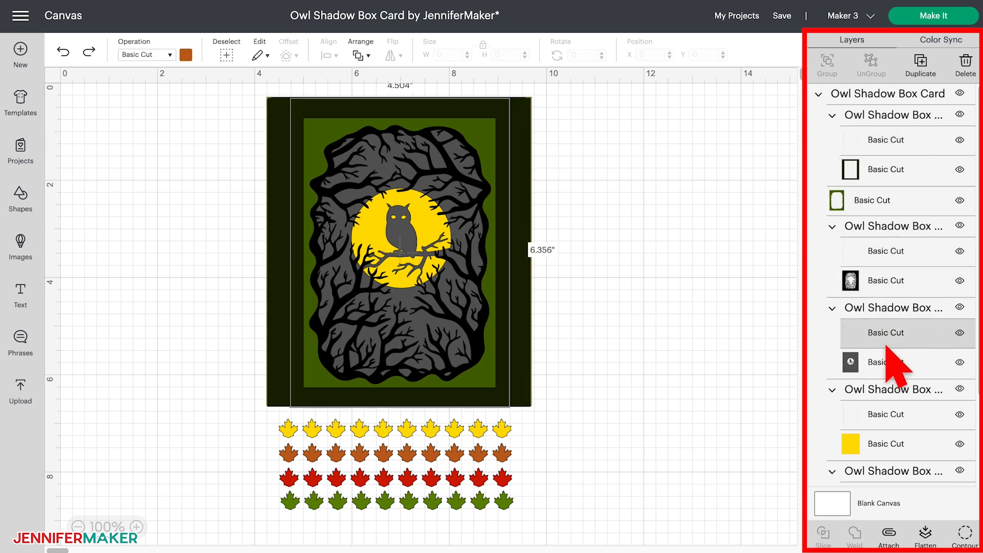
left_click(888, 362)
left_click(888, 414)
left_click(884, 444)
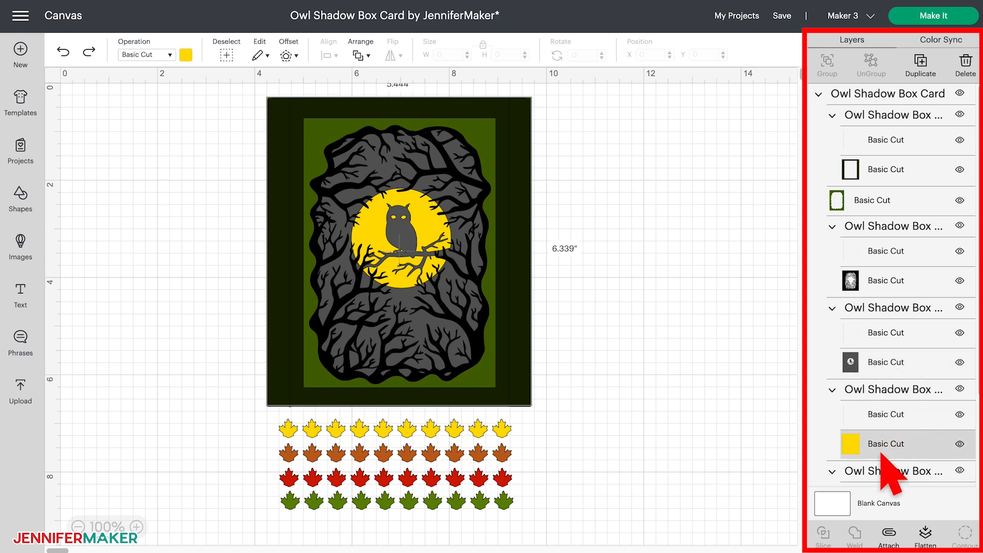
left_click(901, 173)
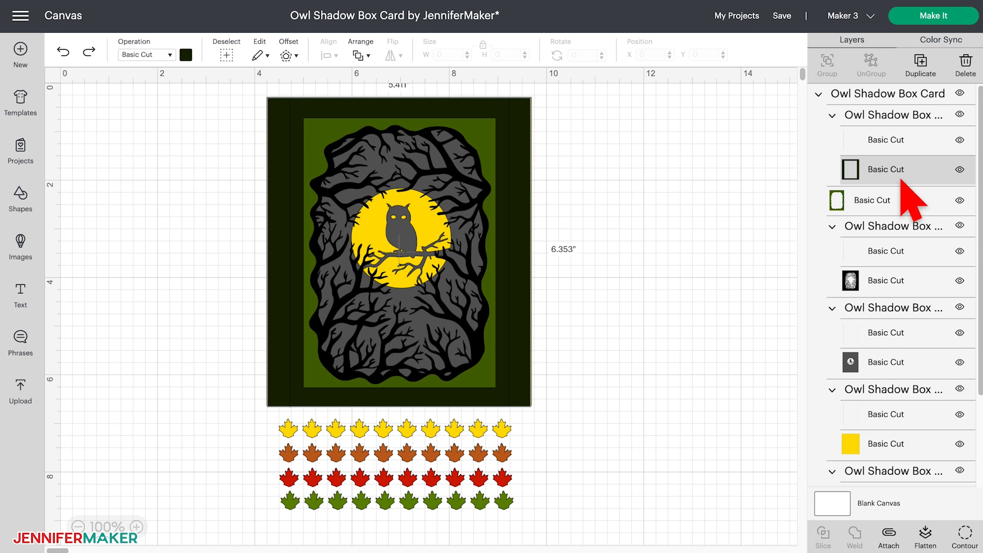
left_click(916, 253)
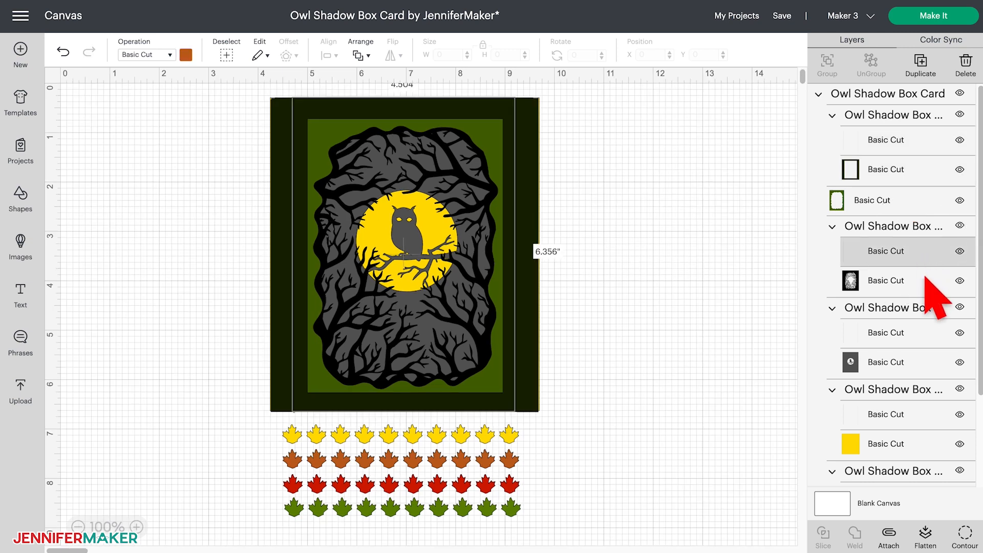
left_click(928, 344)
left_click(919, 420)
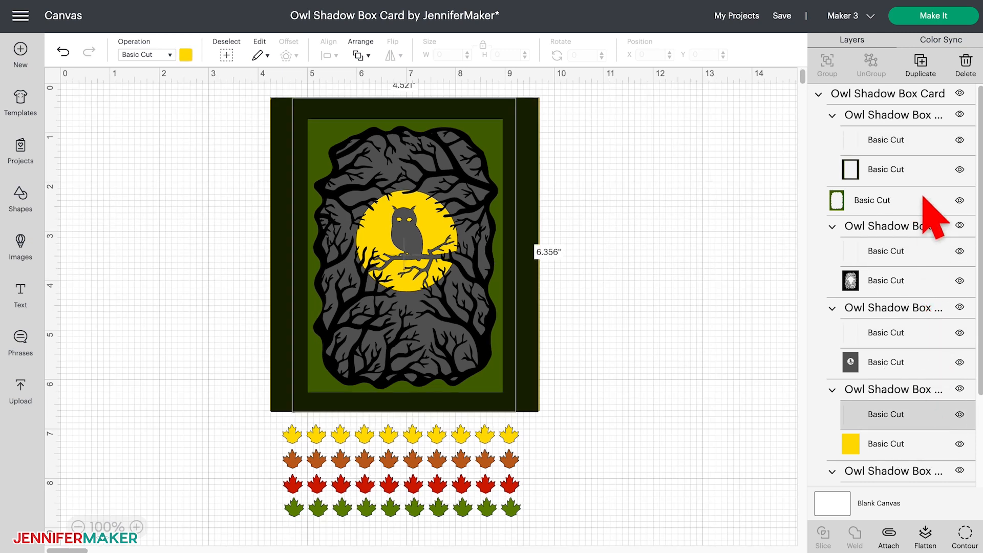
- Set the operation of the fold-line layers in the dark green frame group and the black branches group to Score
left_click(920, 151)
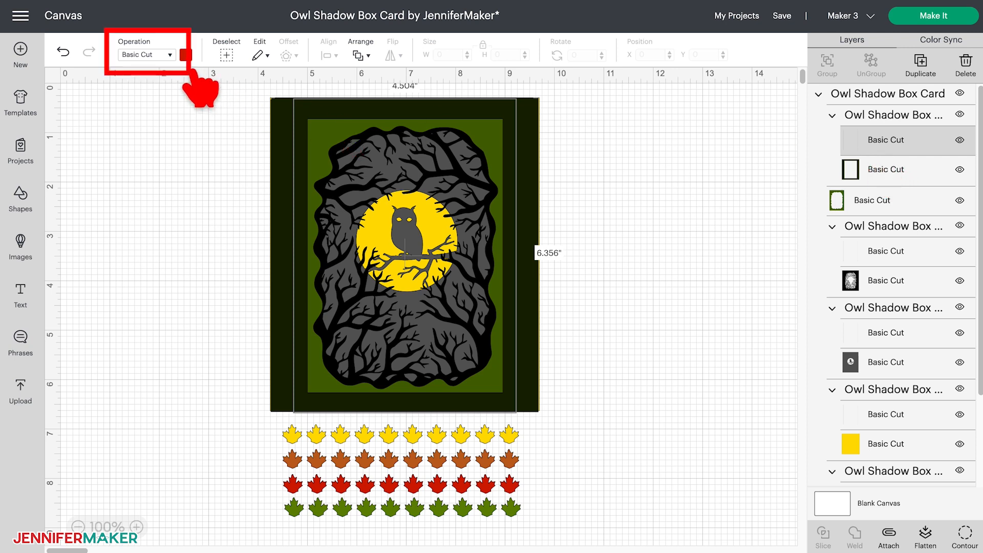
left_click(172, 55)
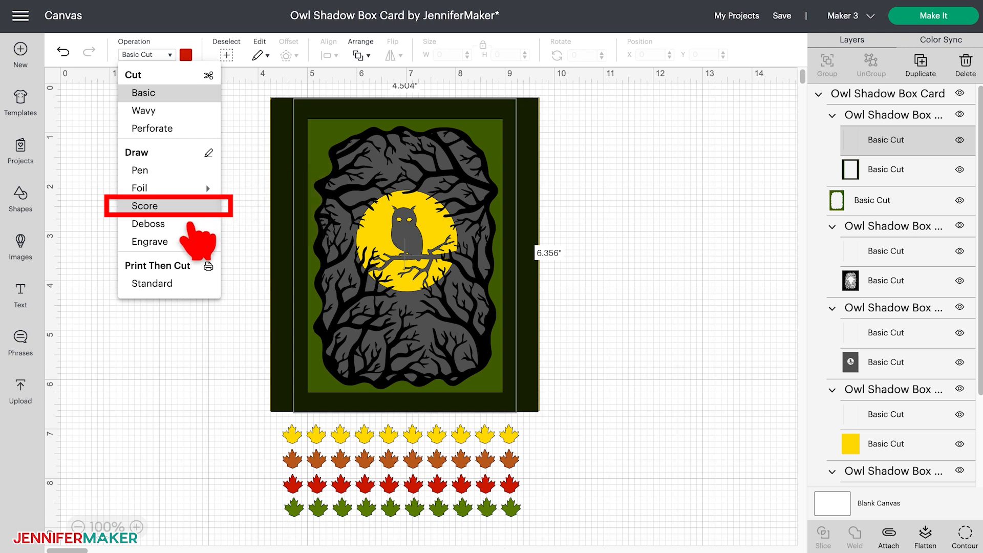
left_click(169, 206)
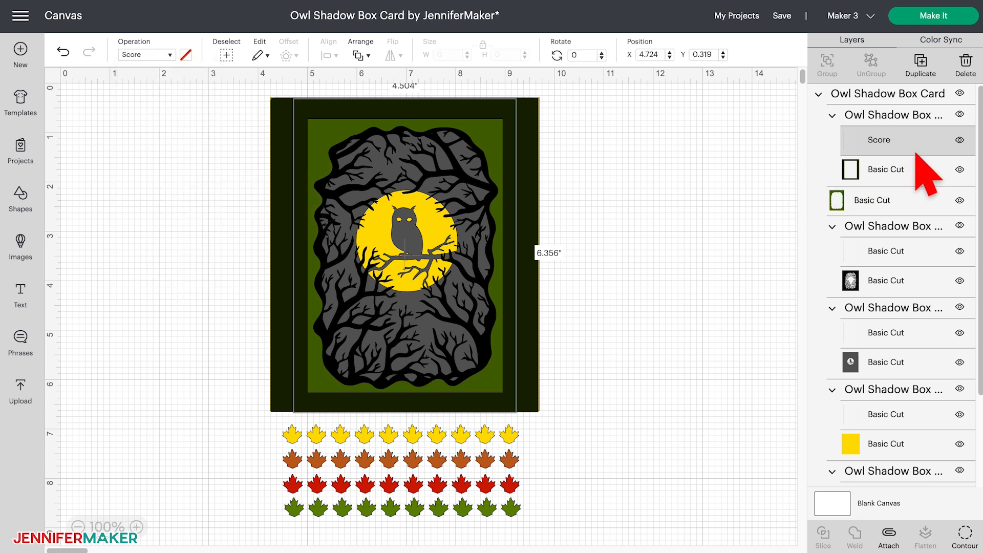
left_click(907, 256)
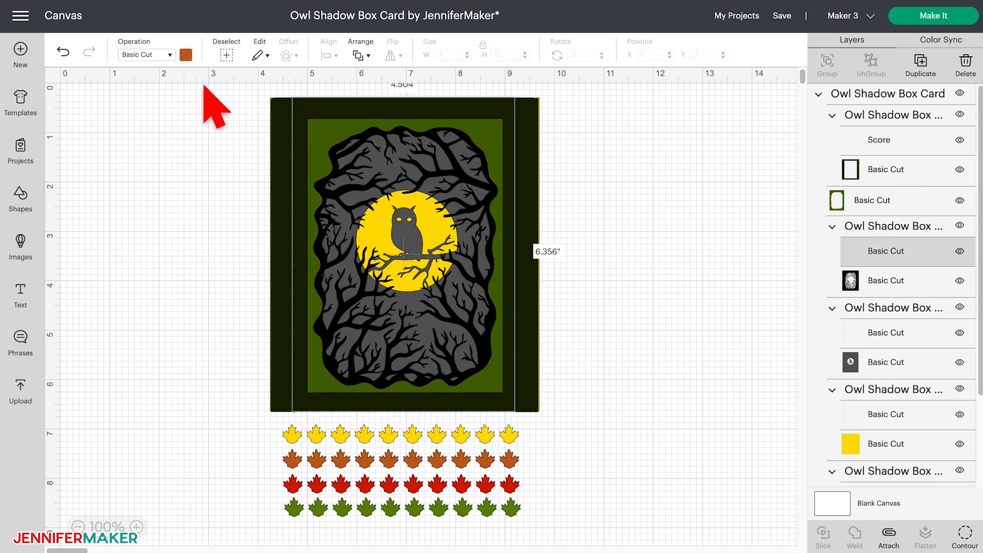
left_click(154, 54)
left_click(145, 205)
- Set the operation of the fold-line layers in the gray owl group and the yellow backing group to Score
left_click(888, 333)
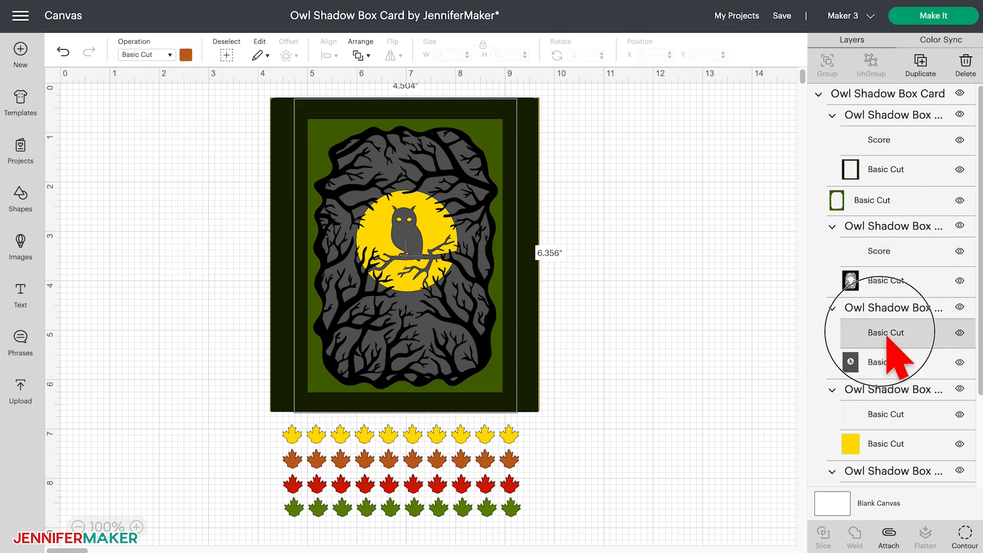
left_click(163, 55)
left_click(145, 205)
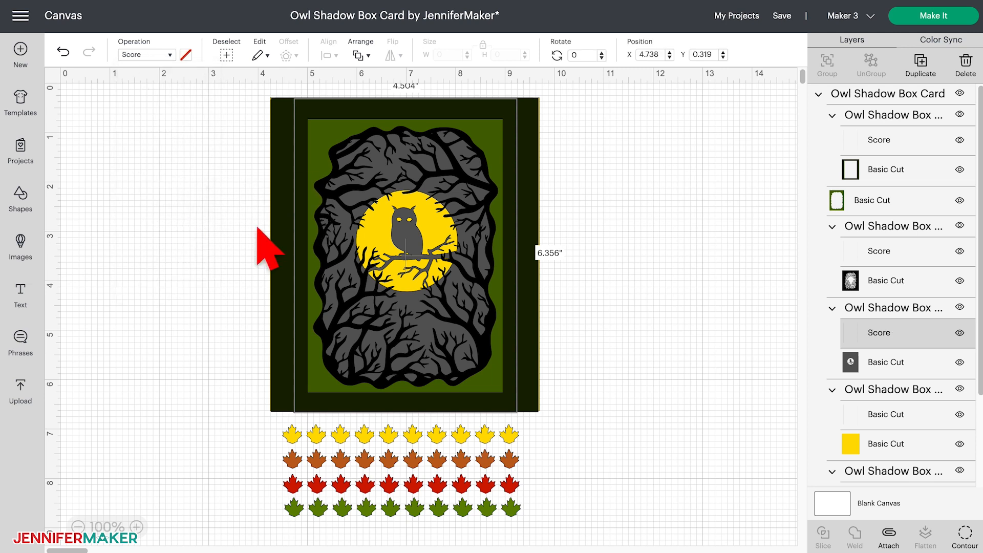
left_click(913, 416)
left_click(163, 56)
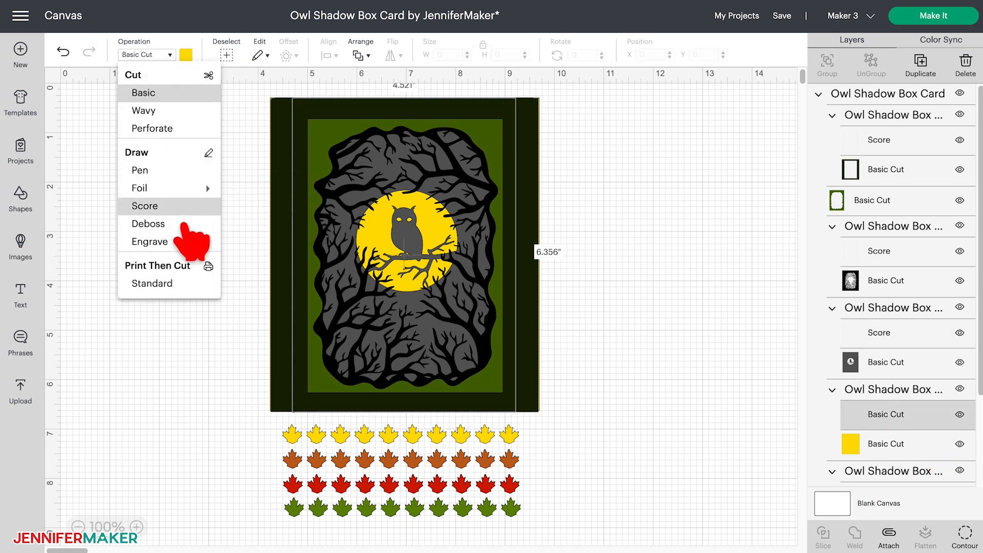
left_click(154, 206)
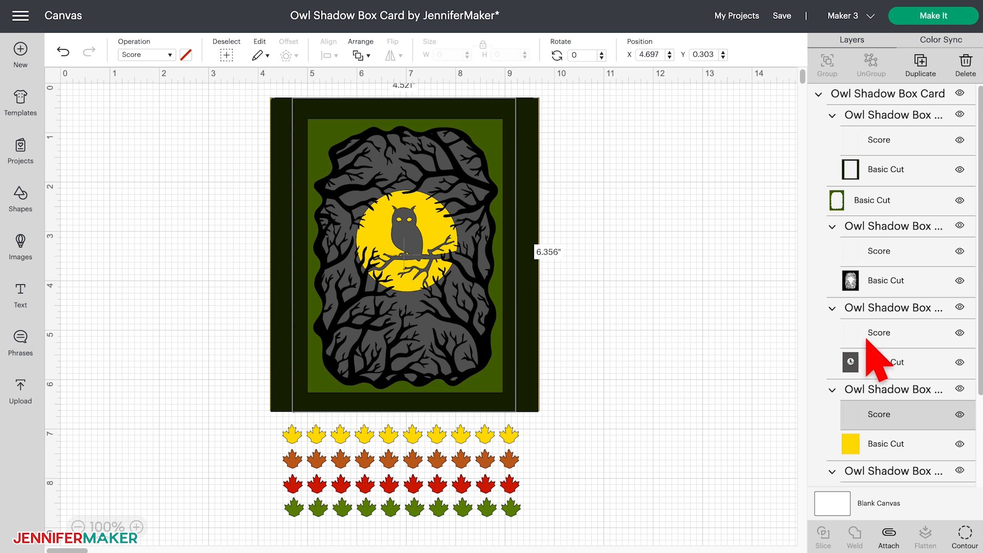
- Review the score layers of the gray owl, black branches and dark green frame groups by selecting each one
left_click(900, 334)
left_click(914, 252)
left_click(904, 149)
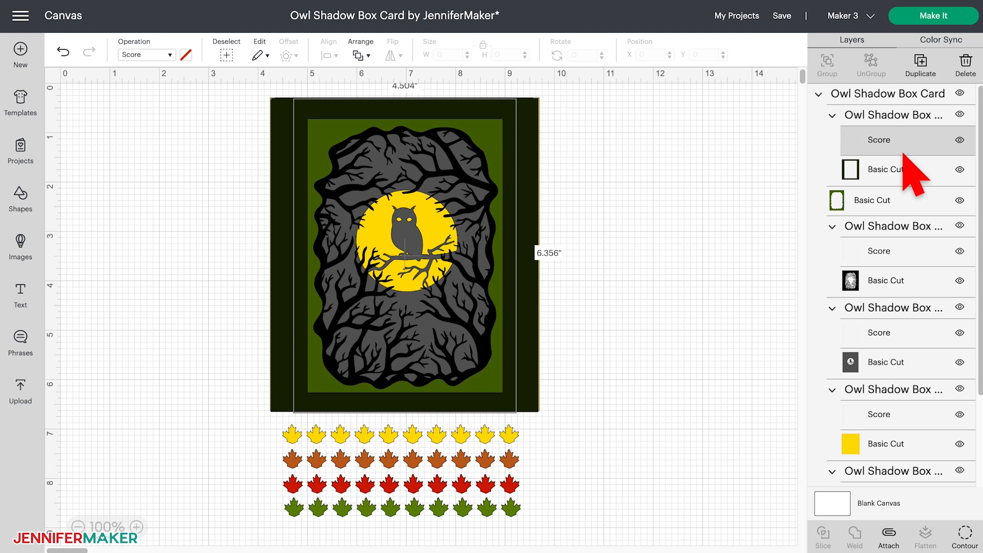
- Try the yellow material color on the dark green frame layer, view the advanced color picker, and undo the color change
left_click(891, 172)
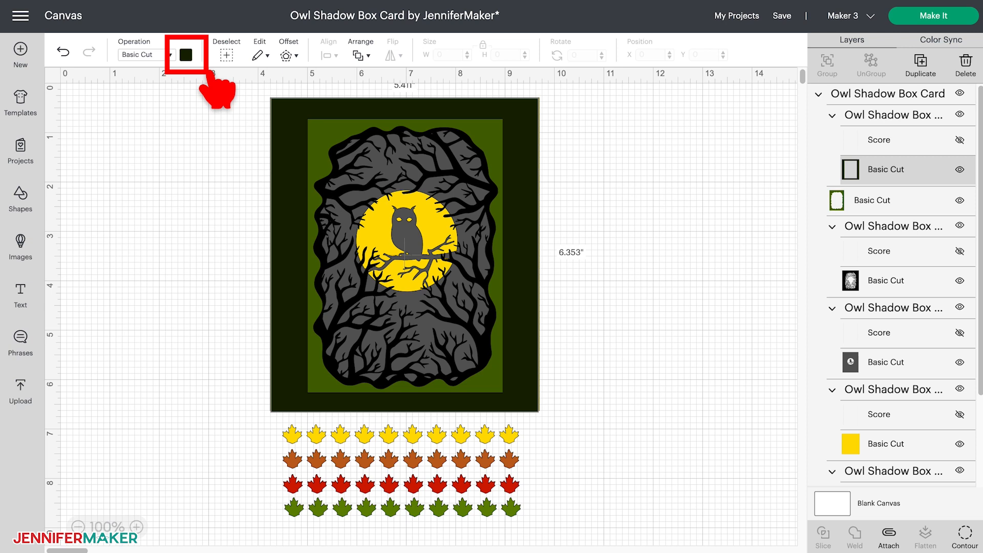
left_click(186, 54)
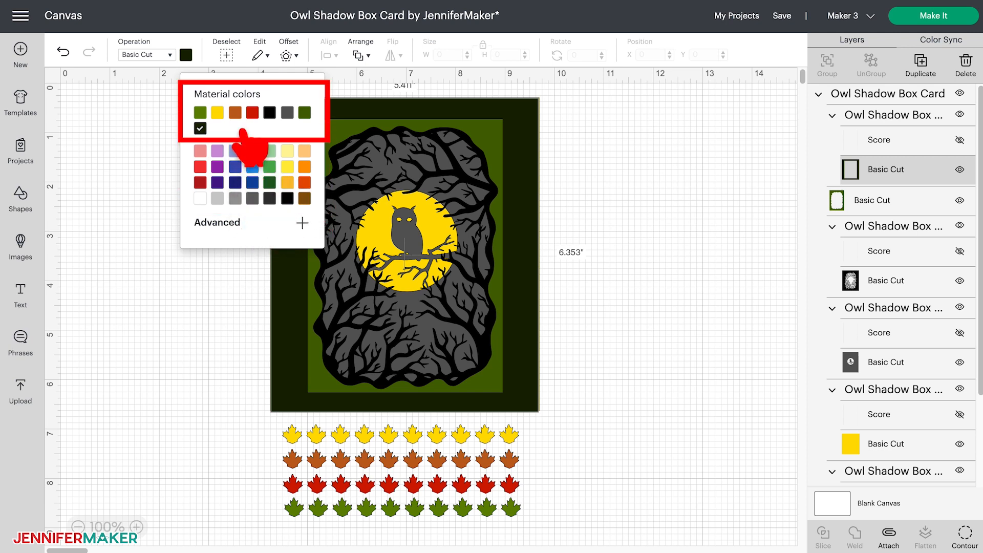
left_click(218, 112)
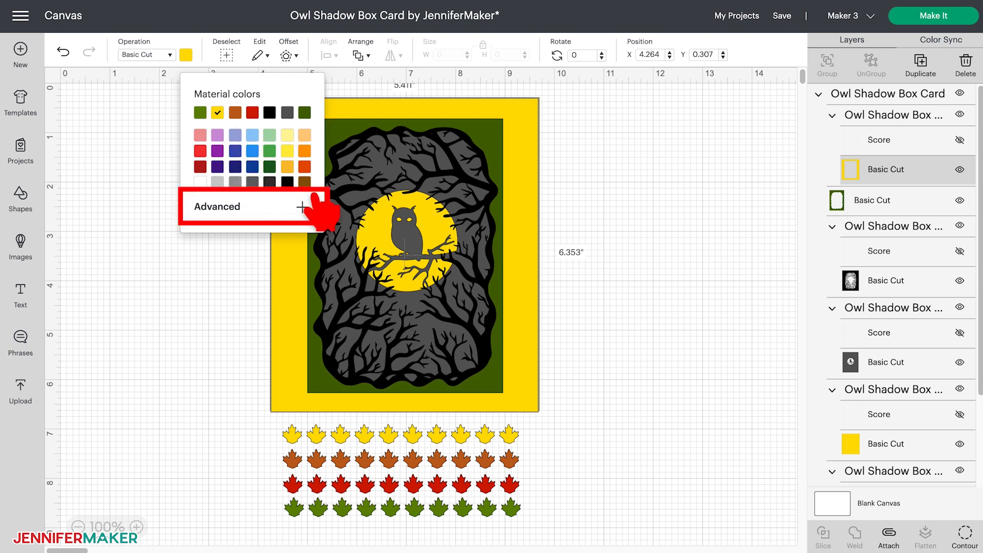
left_click(302, 207)
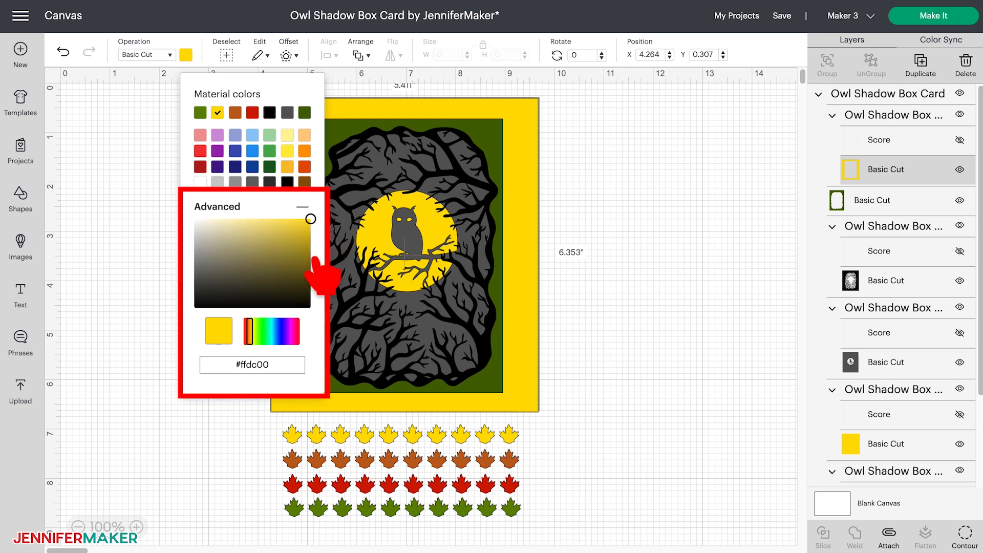
left_click(268, 230)
left_click(63, 51)
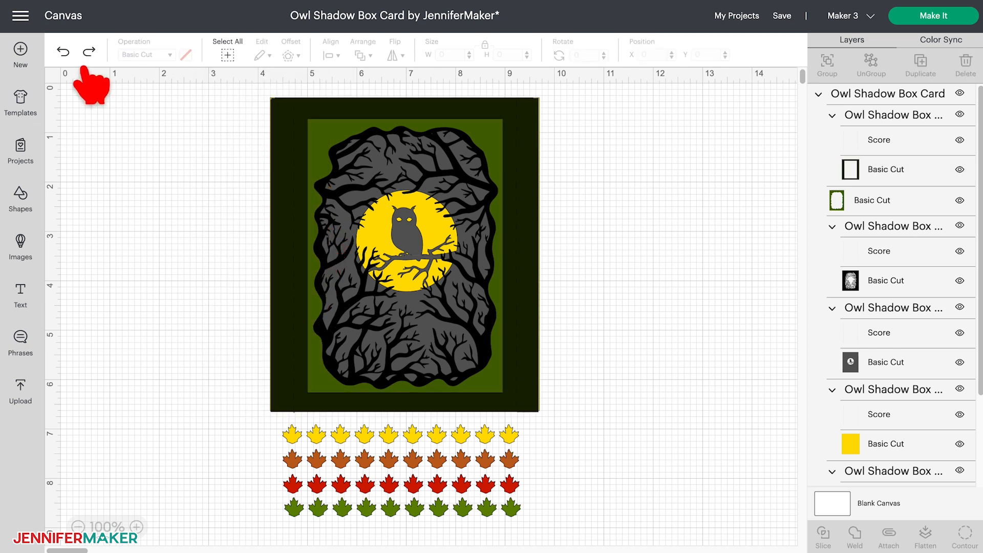
- Toggle the visibility of the dark green frame layer off and back on twice
left_click(896, 181)
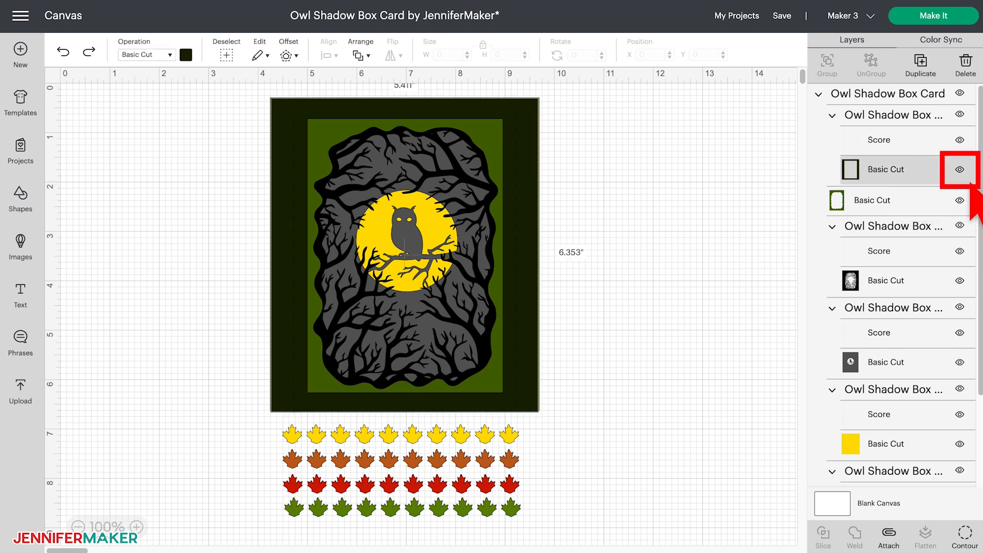
left_click(960, 170)
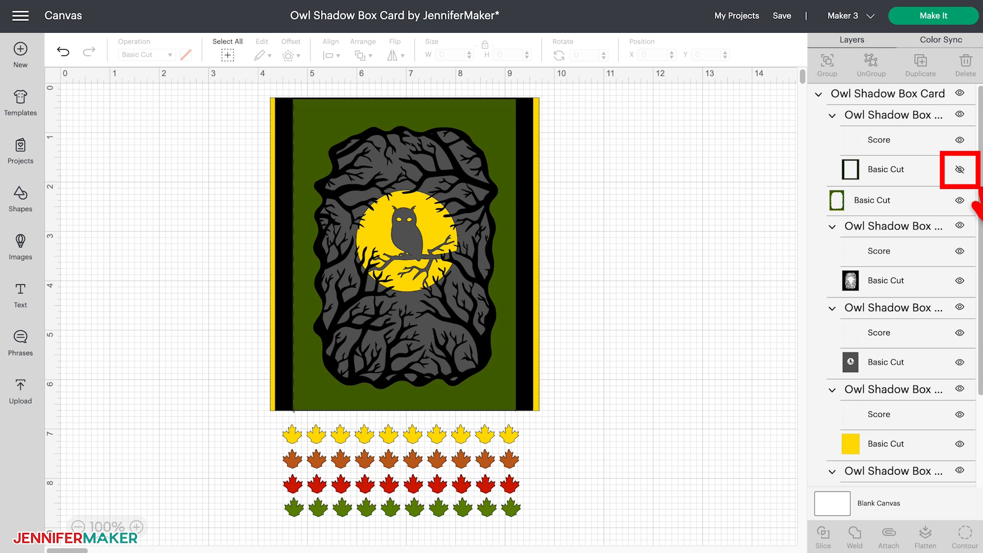
left_click(959, 169)
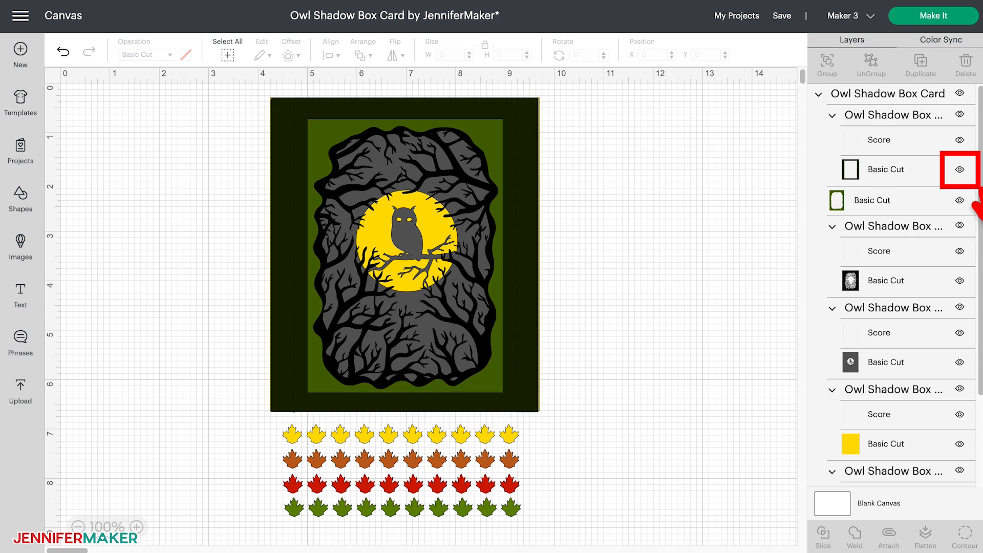
left_click(959, 169)
left_click(959, 170)
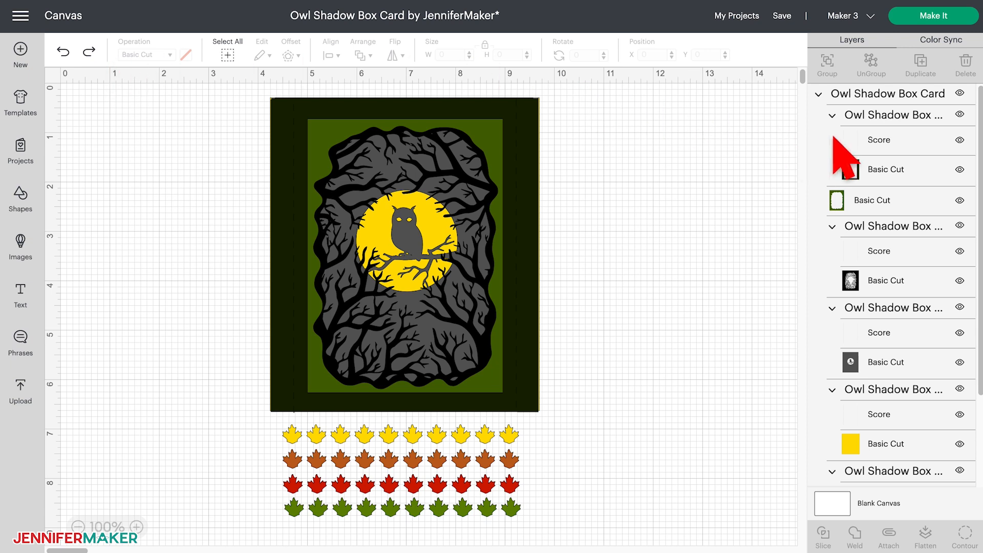
- Select the whole Owl Shadow Box Card design, collapse and re-expand its layer list, and ungroup it once
left_click(877, 101)
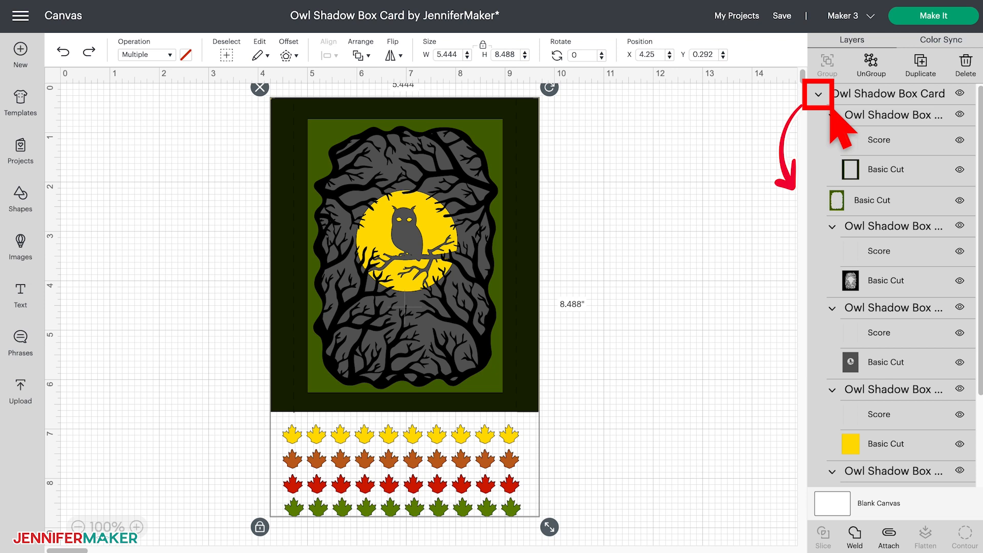
left_click(818, 93)
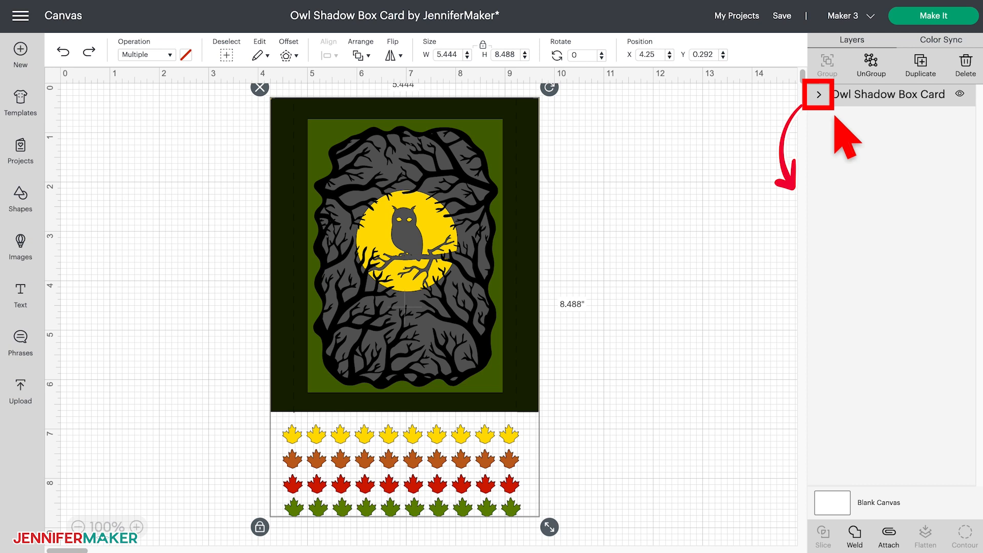
left_click(819, 95)
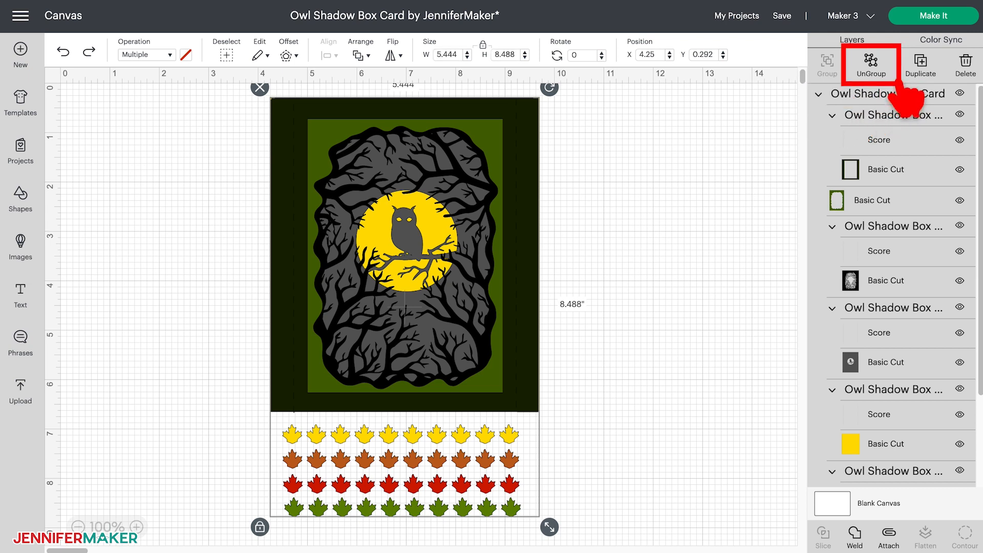
left_click(891, 74)
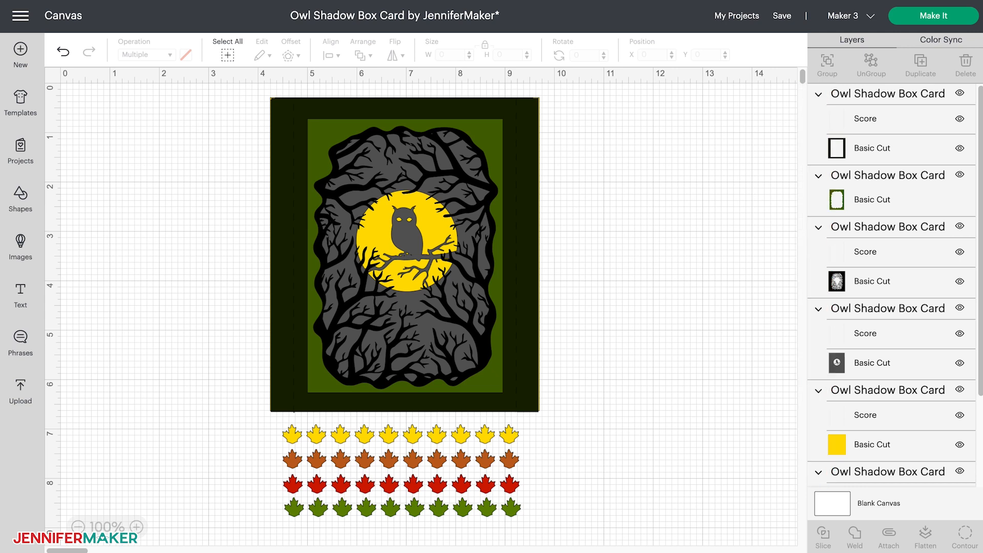
- Try ungrouping the dark green frame group into separate score and cut layers, and undo that ungrouping
left_click(863, 99)
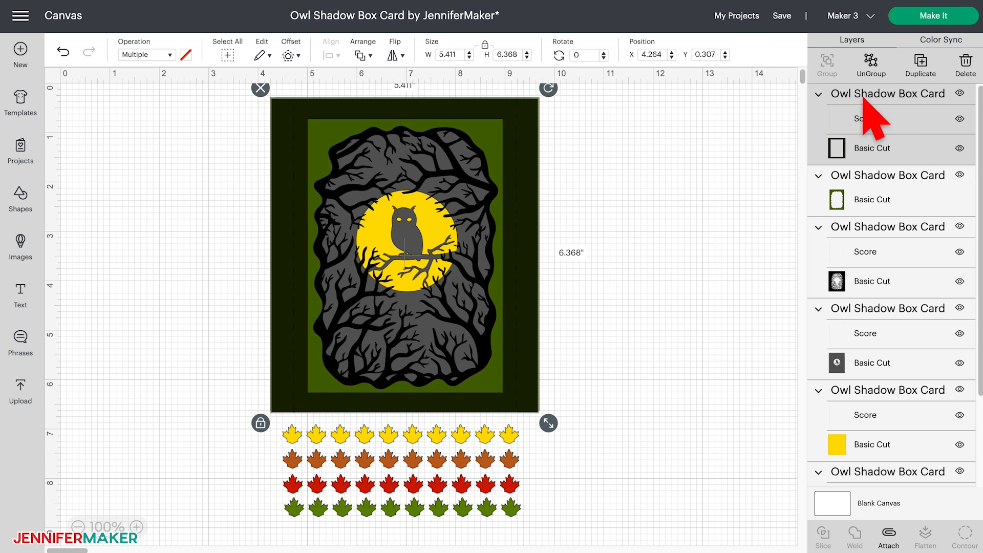
left_click(872, 64)
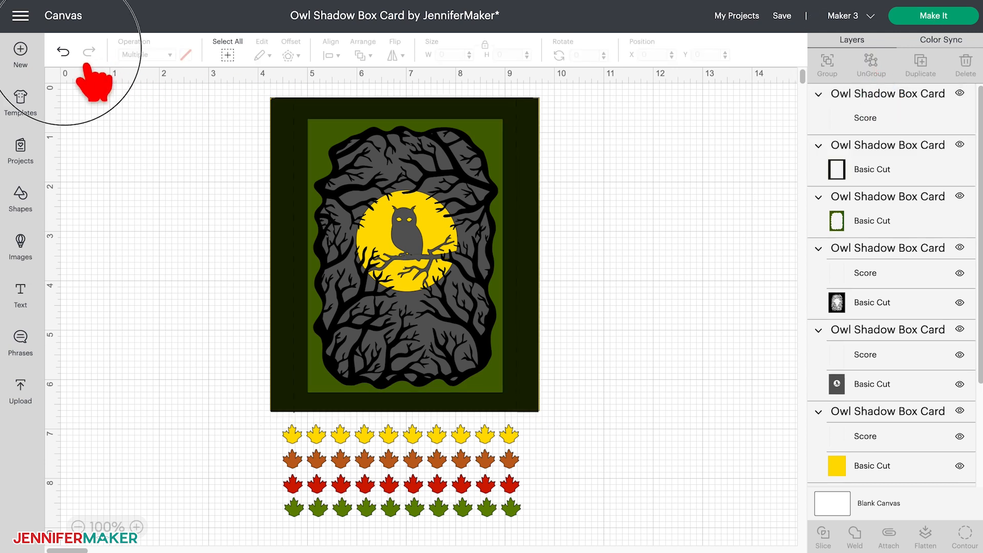
left_click(63, 51)
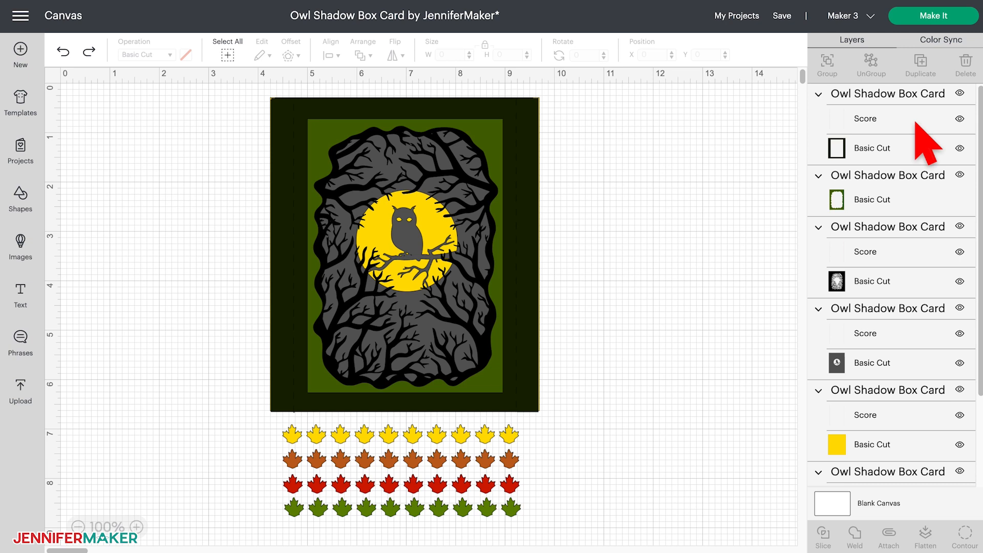
- Attach the score lines to the cut layer of the dark green frame, and separately to that of the black tree branch layer
left_click(916, 123)
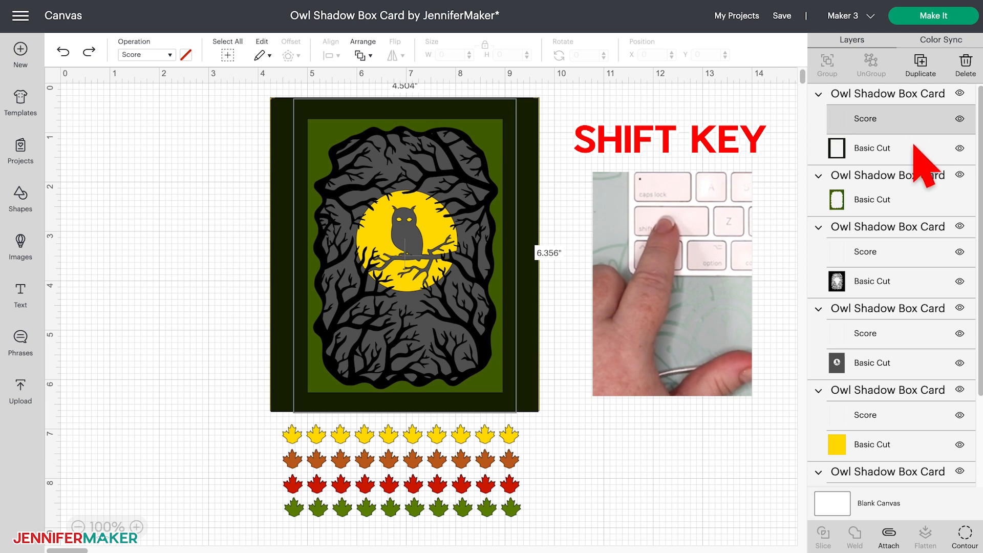
left_click(915, 149, "shift")
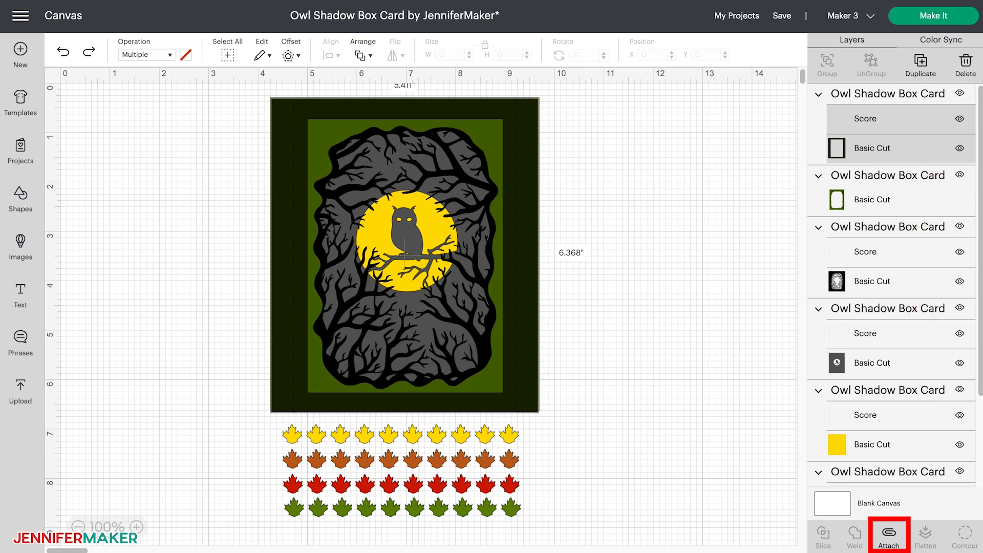
left_click(889, 536)
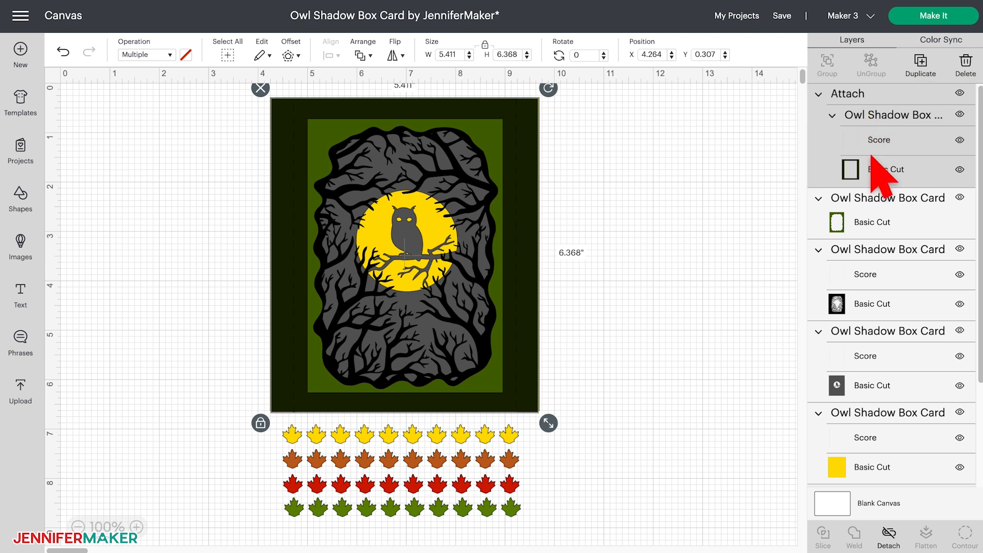
left_click(896, 279)
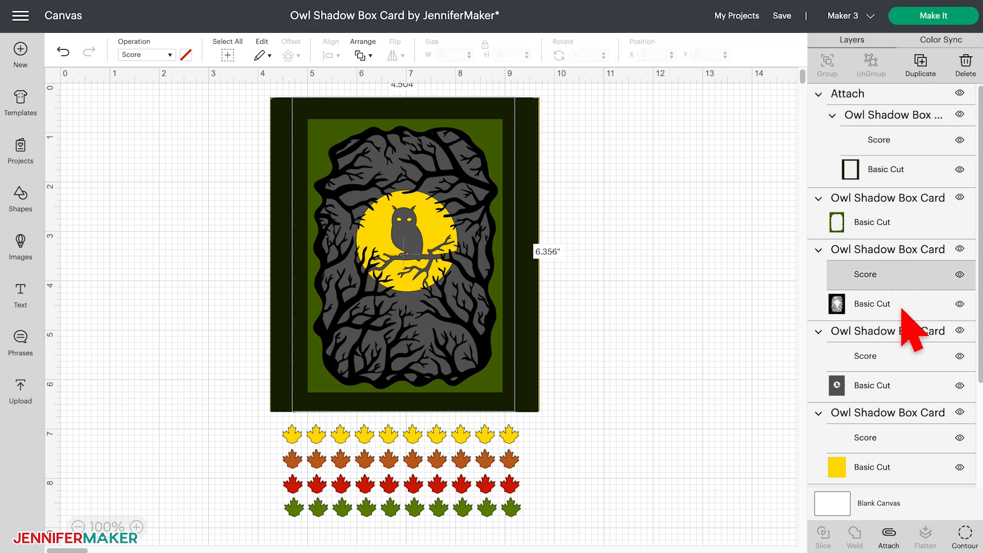
left_click(902, 307, "shift")
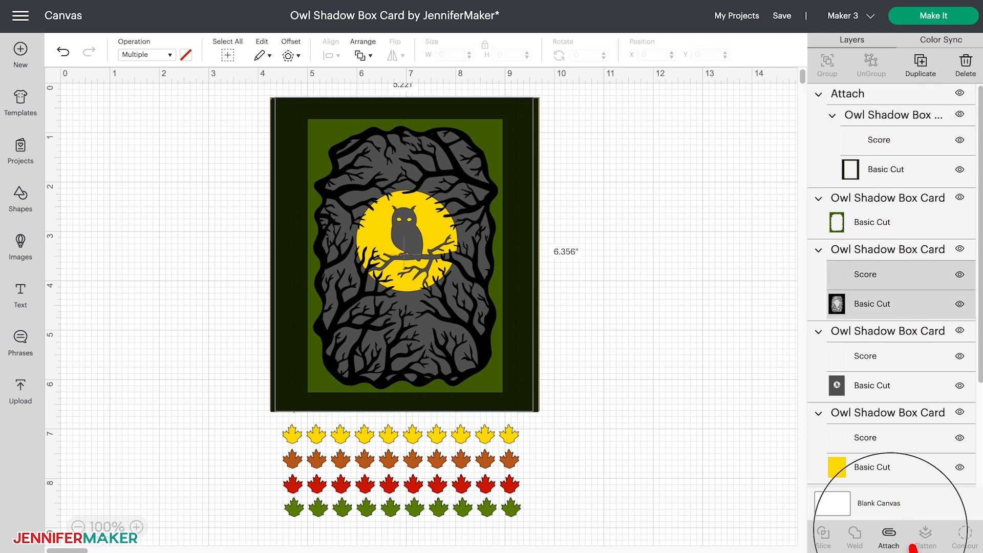
left_click(904, 540)
- Attach the score lines to the cut layer of the gray owl panel, and separately to that of the yellow background
left_click(895, 378)
left_click(899, 408, "shift")
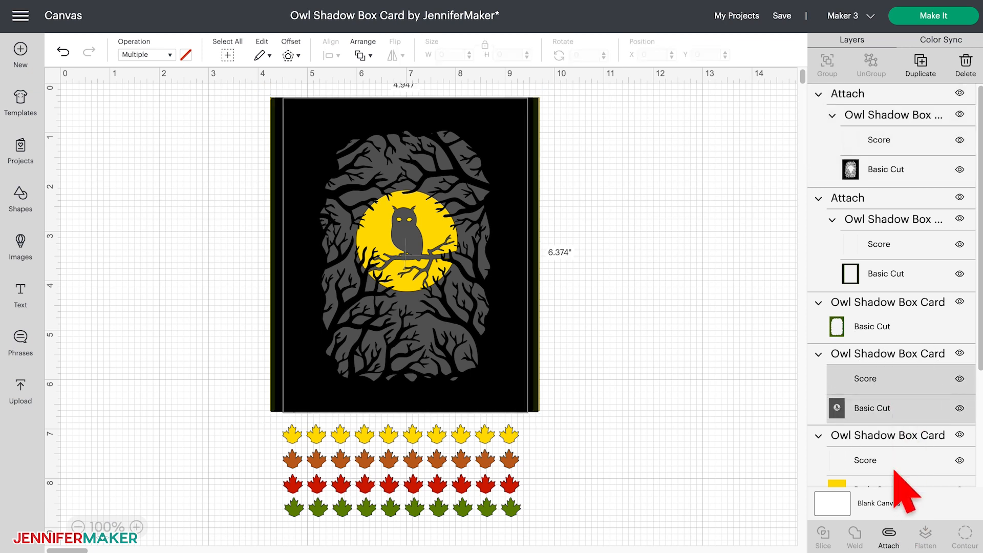
left_click(889, 537)
scroll(903, 476, "down", 2)
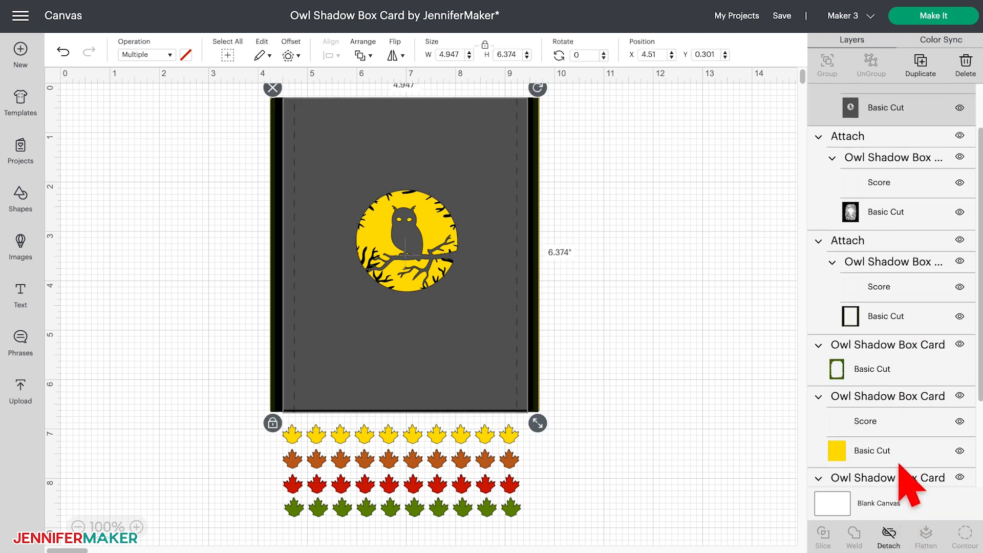
left_click(845, 399)
left_click(870, 428, "shift")
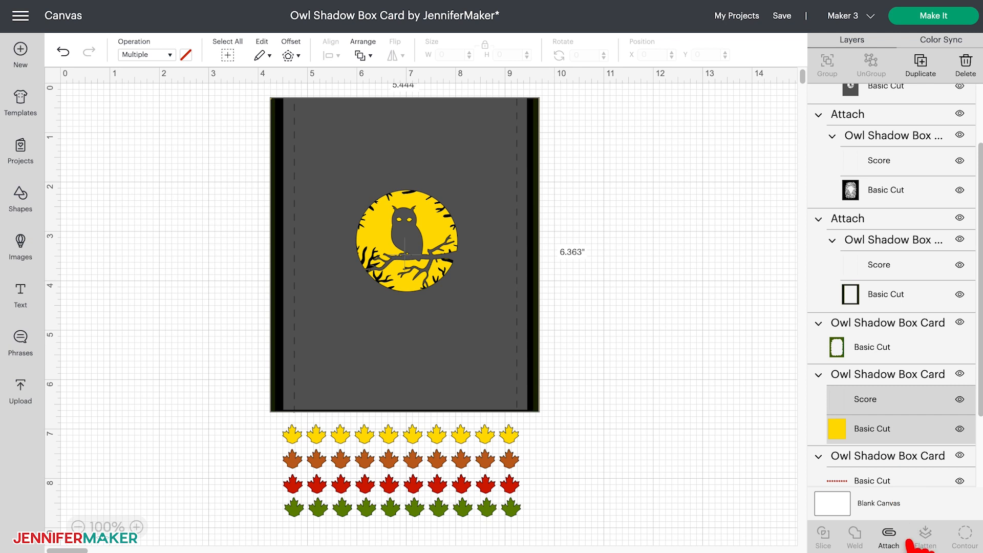
left_click(889, 536)
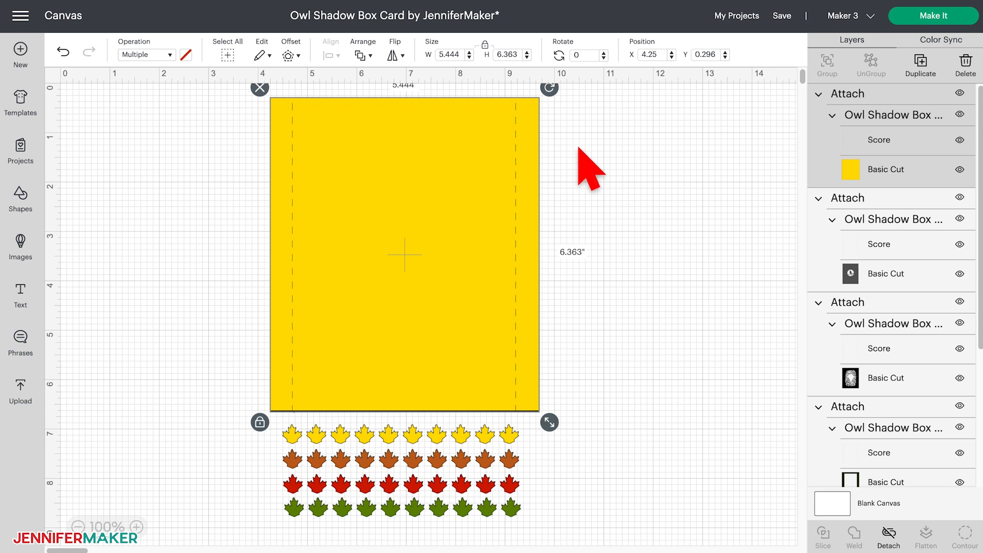
- Send the attached yellow background to the back and bring the attached dark green frame to the front
left_click(373, 71)
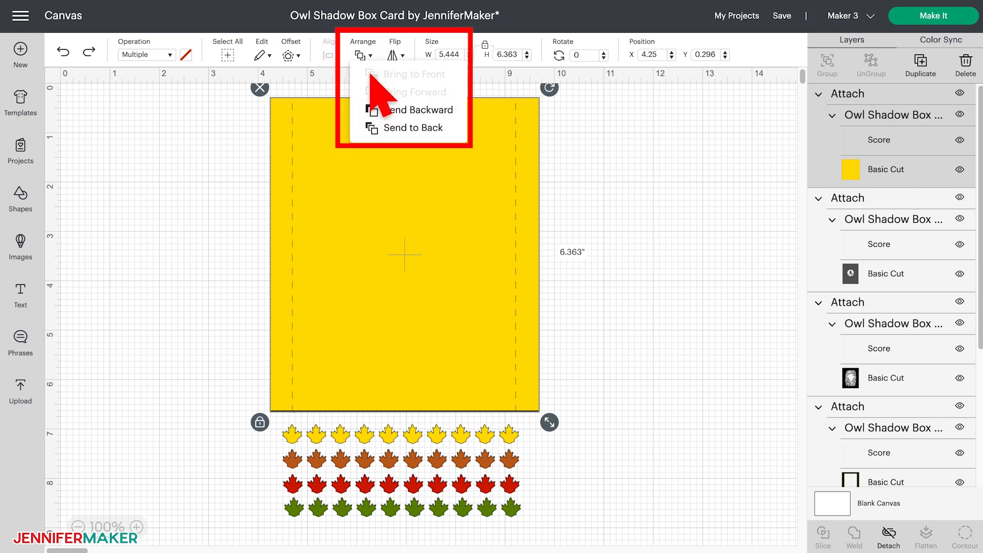
left_click(412, 134)
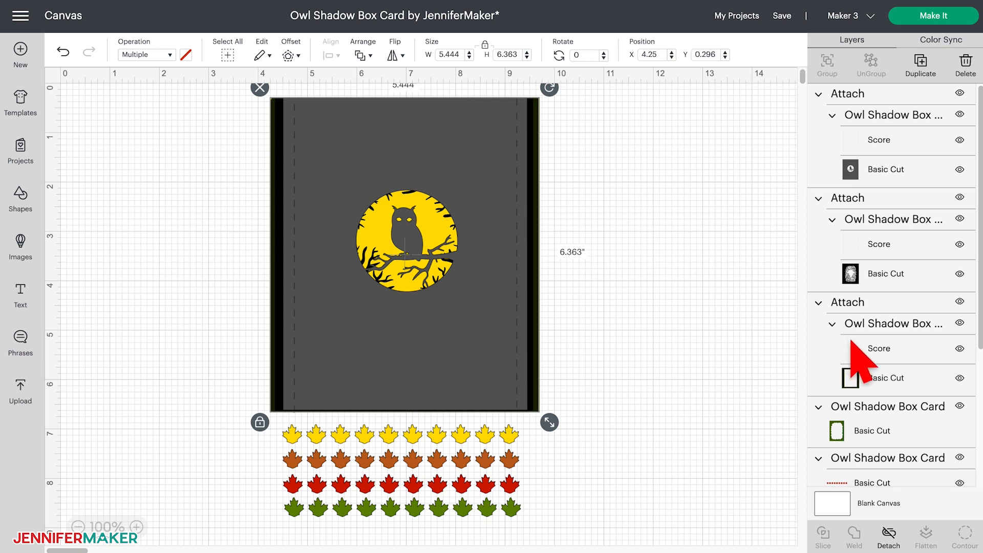
left_click(917, 307)
left_click(363, 55)
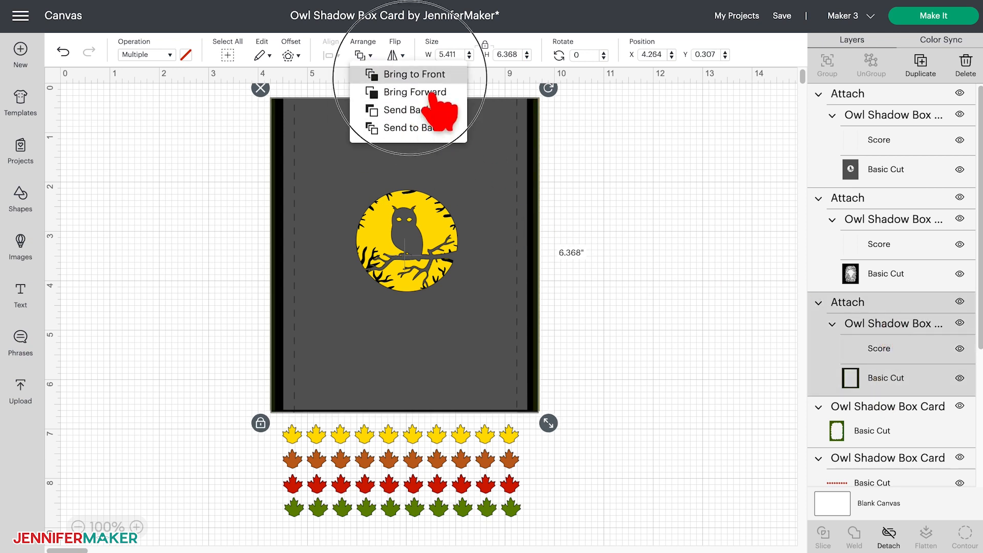
left_click(432, 93)
- Bring the green wavy-edged frame forward so it sits directly beneath the dark green frame
left_click(838, 409)
scroll(838, 410, "down", 2)
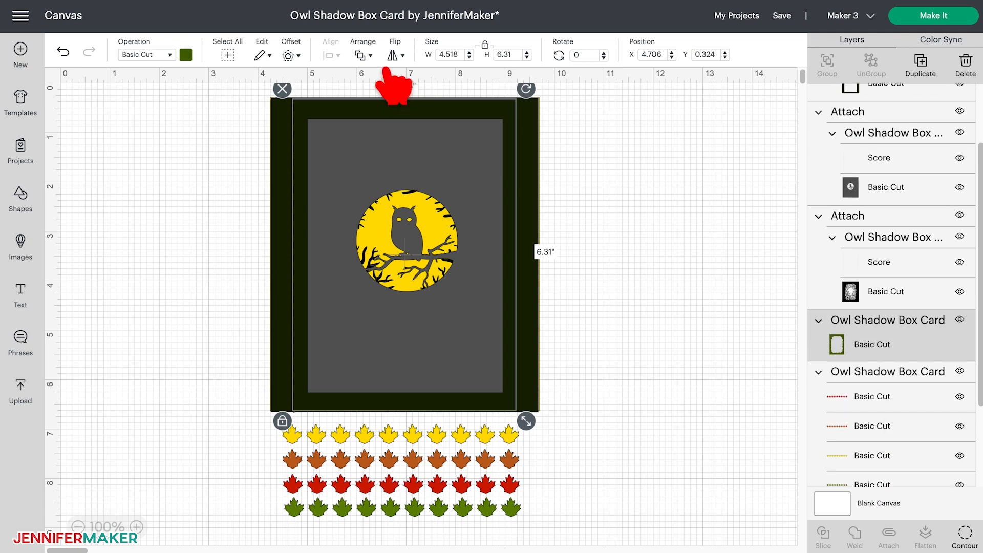
left_click(362, 55)
left_click(431, 91)
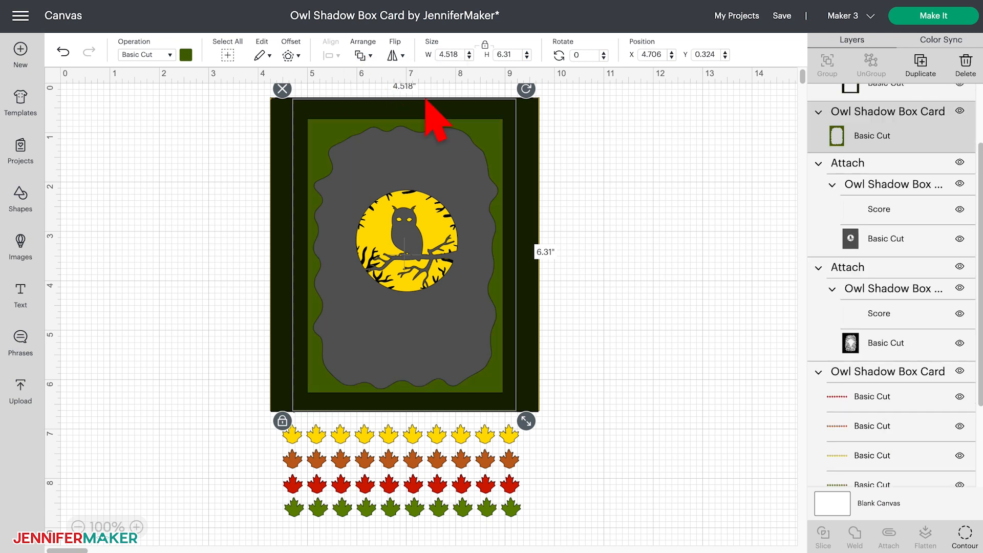
- Bring the black tree branch cut layer forward twice so it sits above the gray owl panel, and clear the selection
left_click(869, 333)
left_click(365, 55)
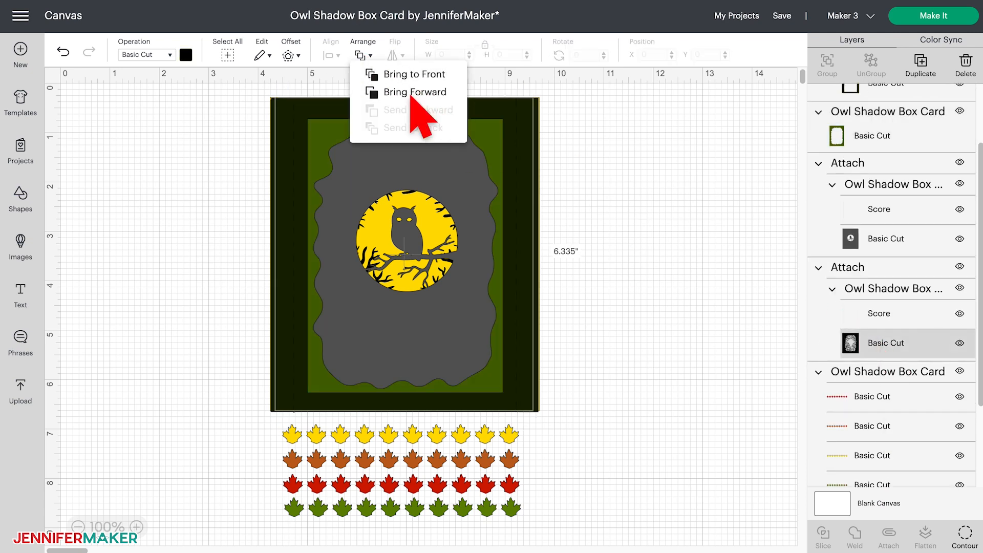
left_click(412, 95)
left_click(362, 55)
left_click(428, 93)
left_click(621, 174)
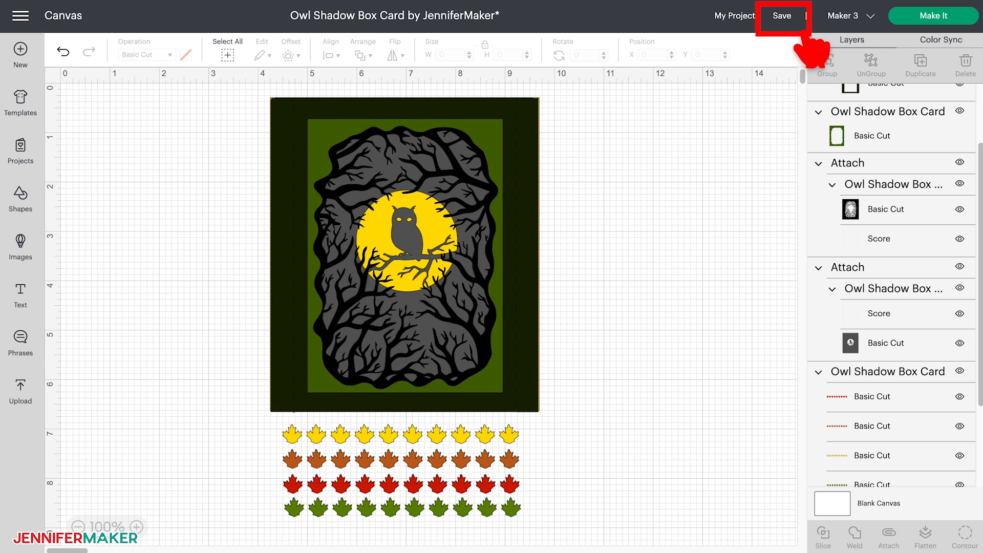
- Save the project as a copy titled "Owl Shadow Box Card by JenniferMaker - New"
left_click(786, 18)
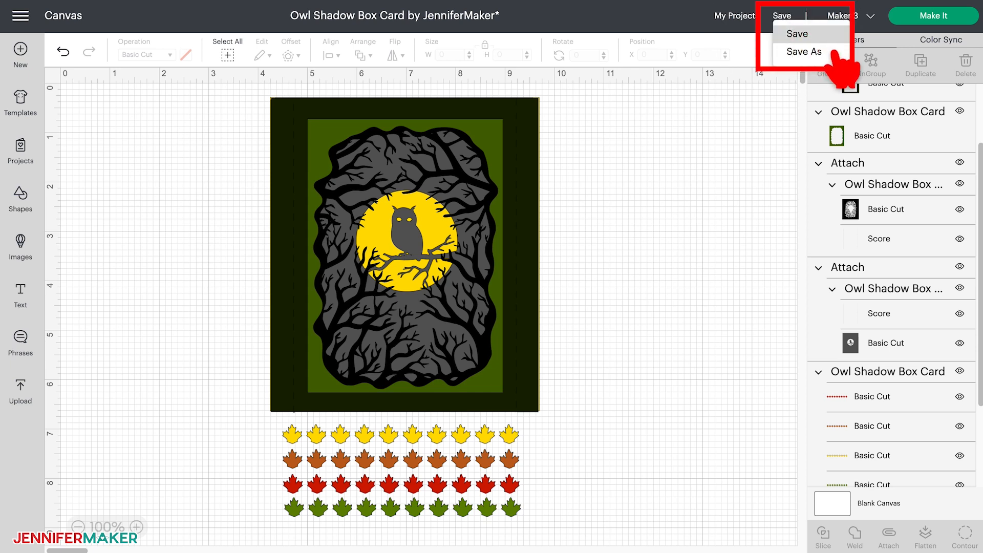
left_click(800, 51)
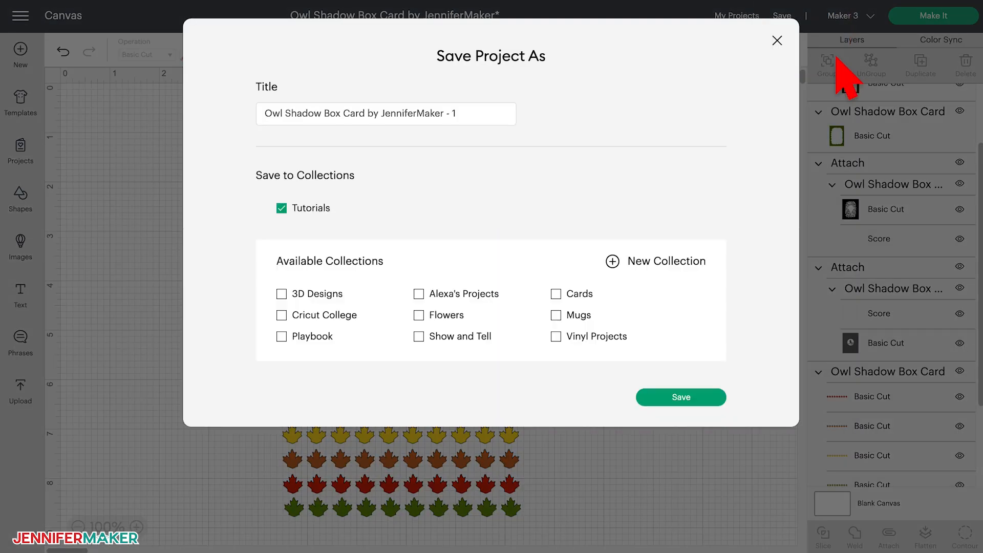
key("BackSpace")
type("New")
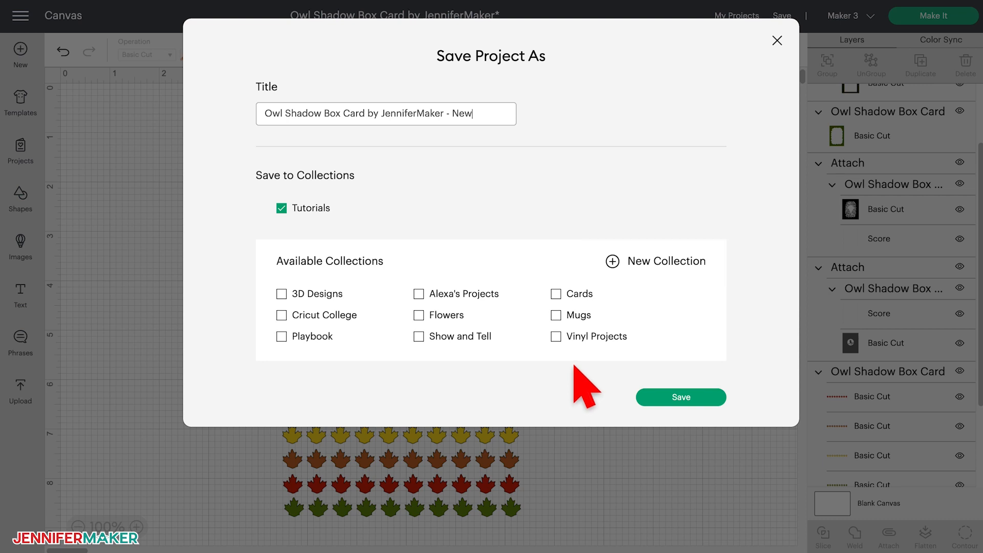
left_click(681, 397)
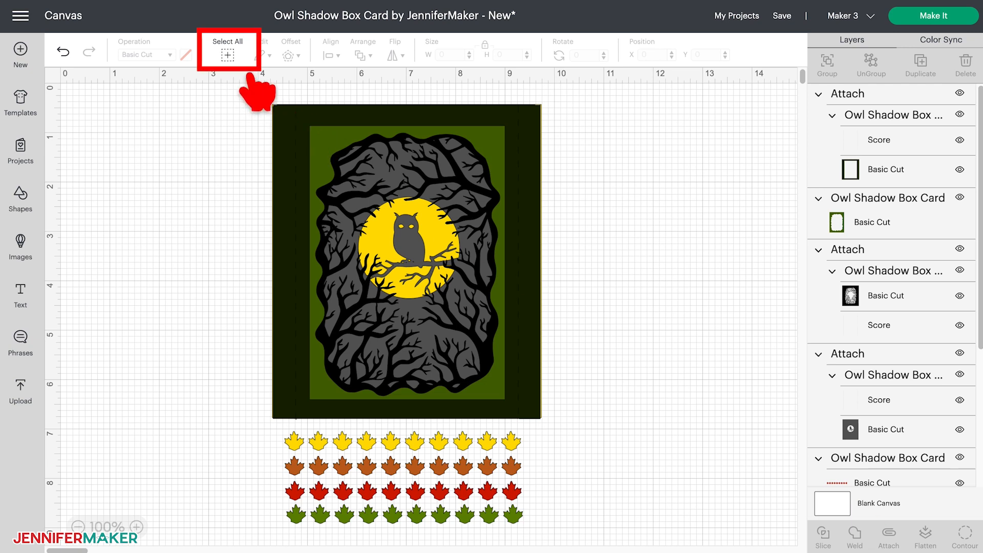
- Select the entire design, move it to the canvas's upper-left corner, and enlarge it proportionally to about 5.68 by 8.854 inches
left_click(227, 54)
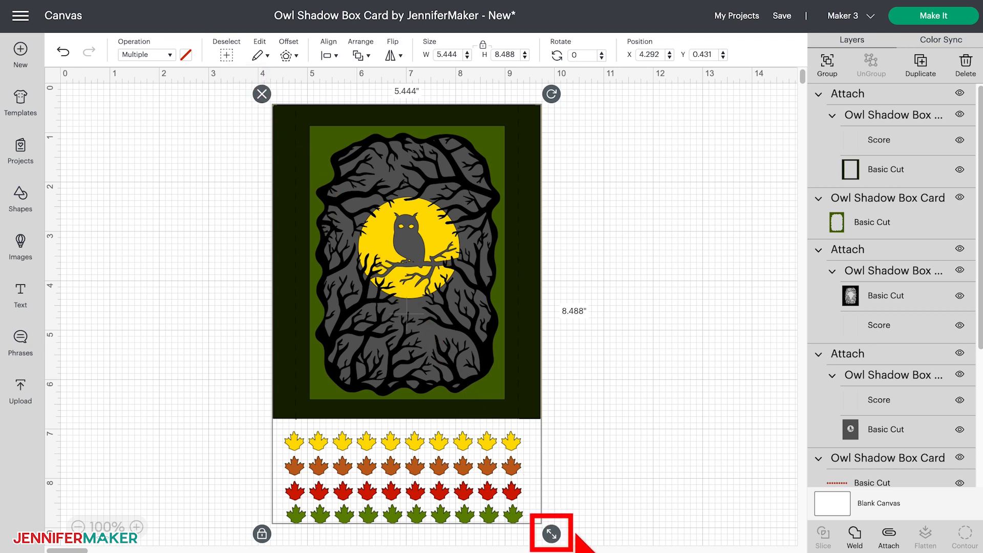
mouse_move(552, 534)
left_mouse_down()
mouse_move(469, 413)
mouse_move(556, 541)
mouse_move(456, 386)
mouse_move(553, 536)
left_mouse_up()
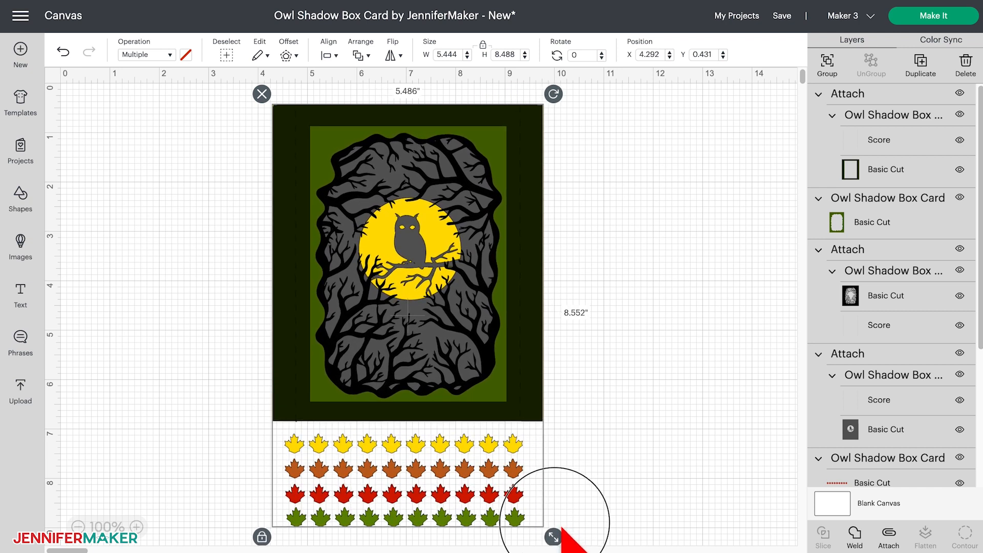
left_click_drag(562, 529, 563, 530)
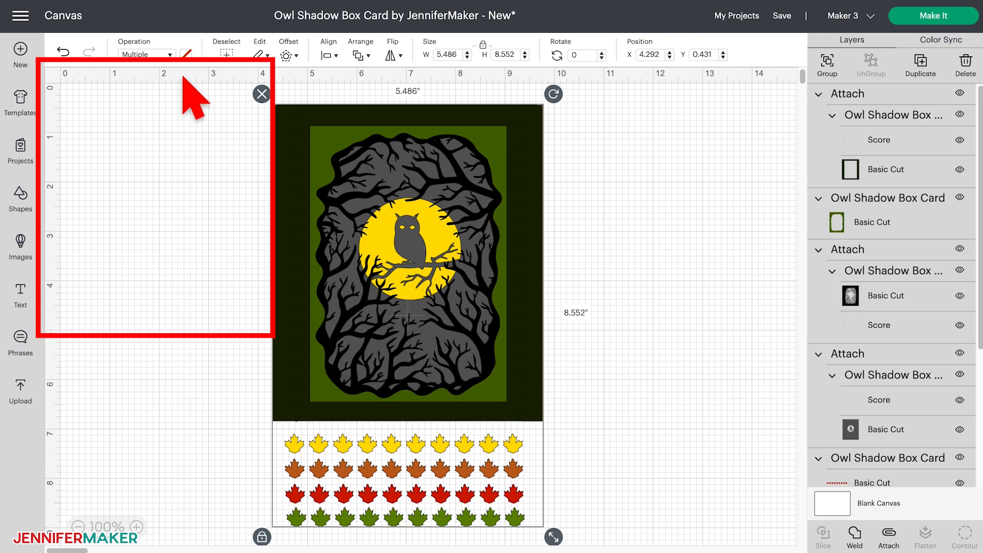
left_click_drag(539, 212, 326, 190)
left_click_drag(342, 516, 375, 539)
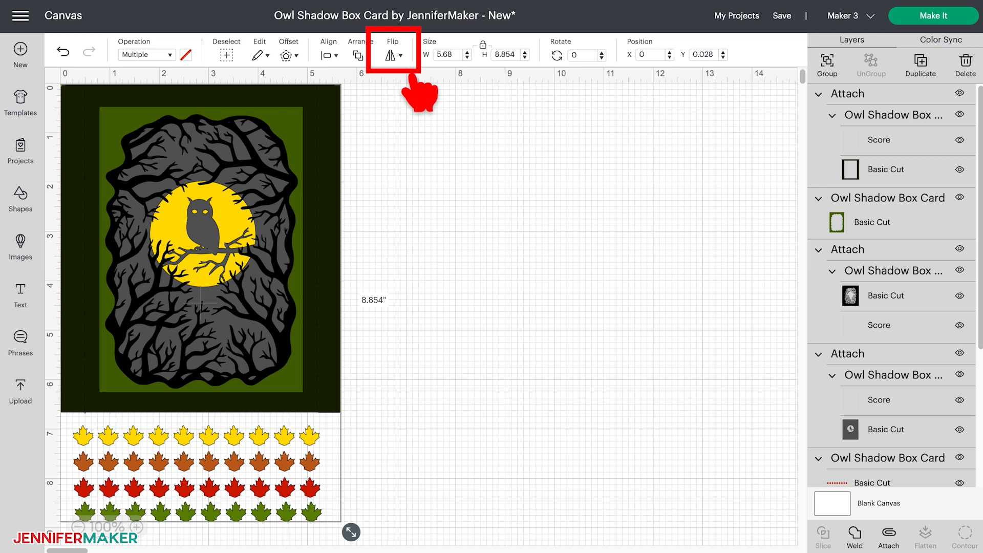
- Flip the entire design horizontally and move it right, toward the middle of the canvas
left_click(396, 54)
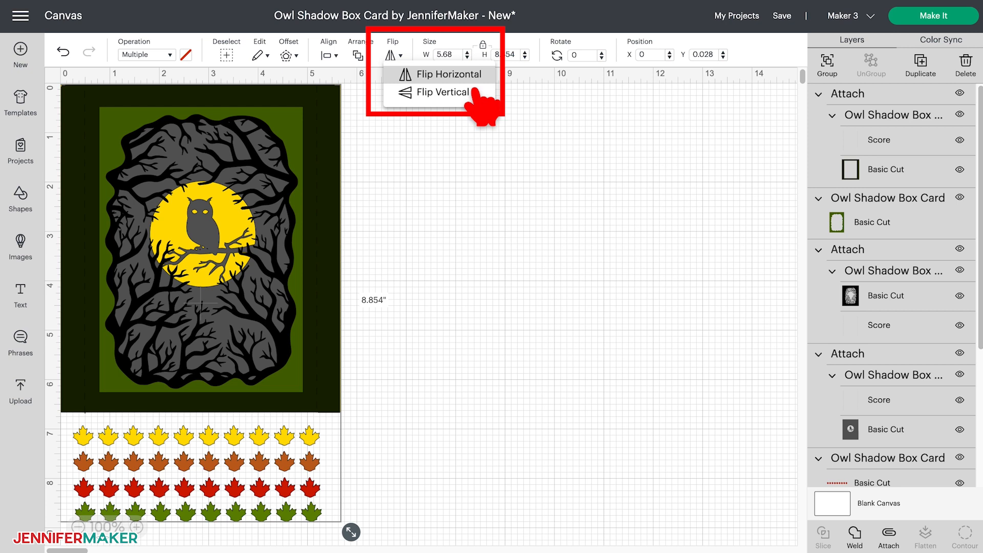
left_click(460, 75)
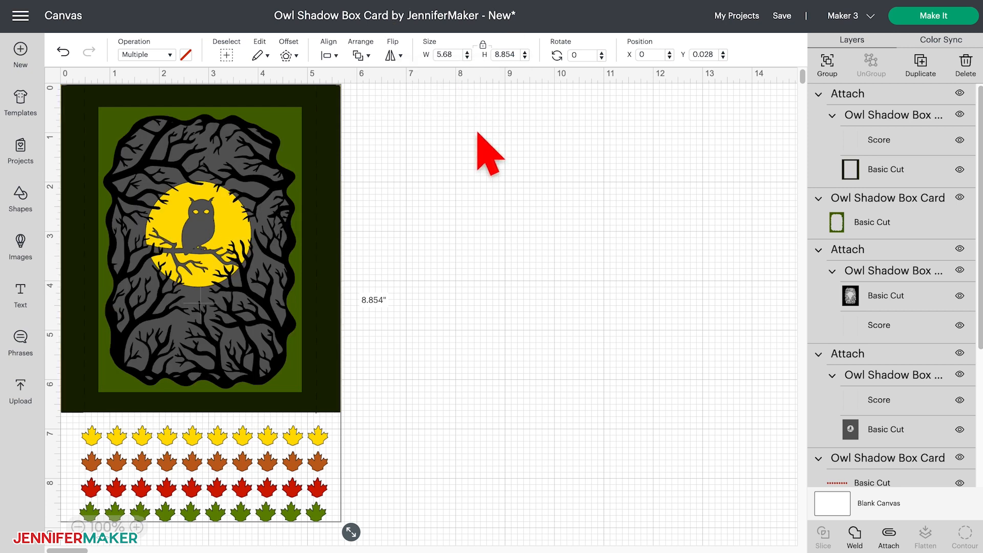
left_click_drag(338, 151, 551, 164)
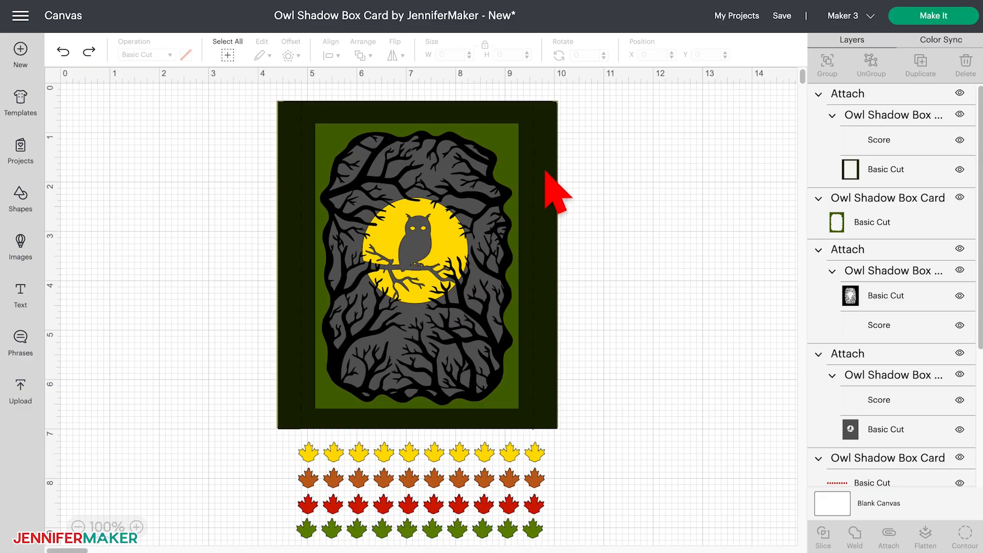
- Try rotating the dark green frame by about 43.53 degrees, and undo the rotation
left_click(546, 170)
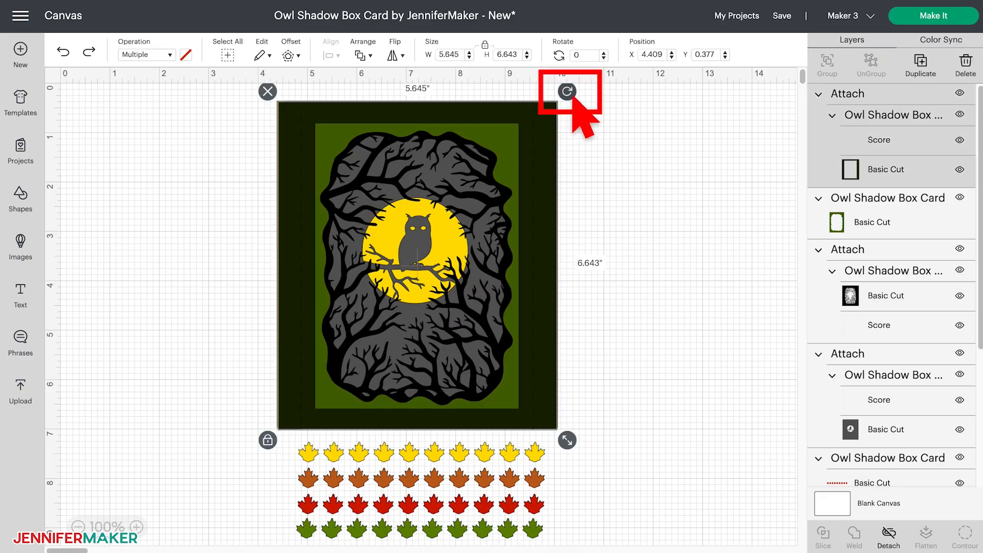
left_click_drag(576, 98, 631, 265)
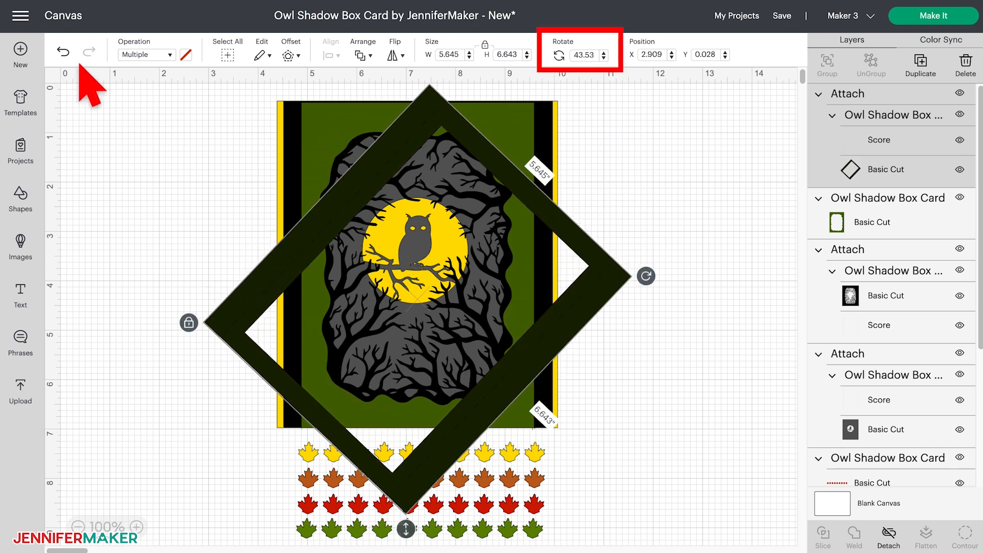
left_click(62, 52)
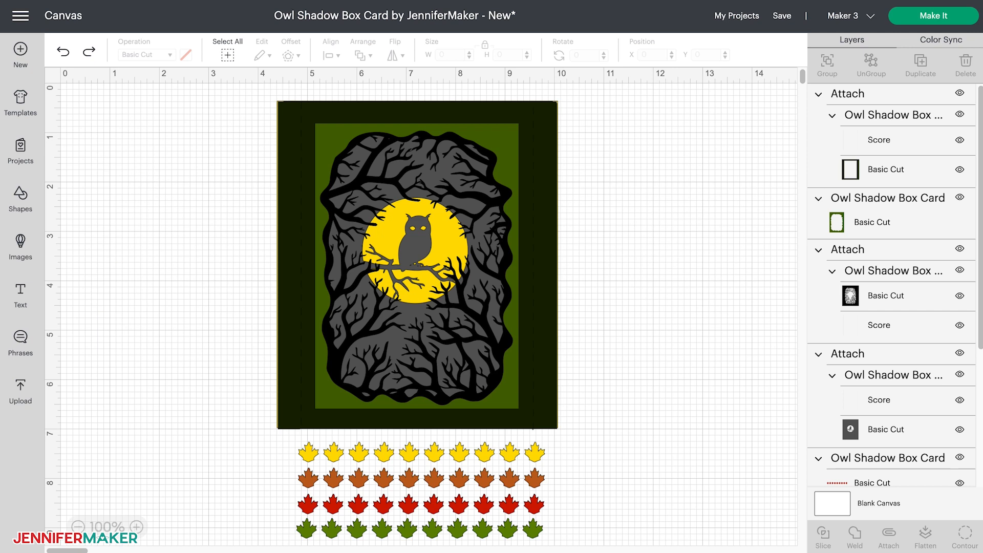
- Hide the dark green frame, the green wavy-edged frame, the black tree branch layer and the yellow background
left_click(959, 93)
left_click(959, 197)
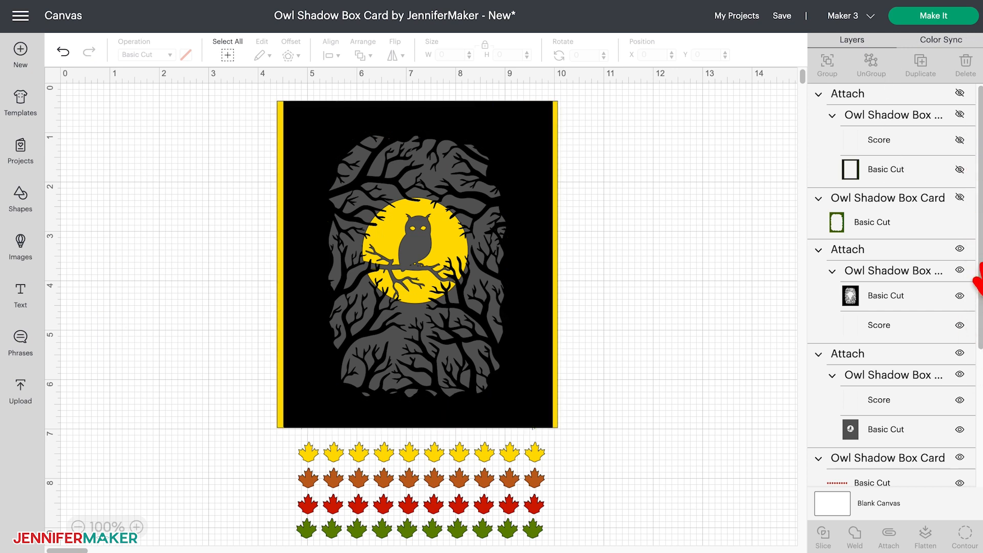
left_click(959, 249)
scroll(964, 426, "down", 4)
left_click(959, 415)
scroll(939, 439, "up", 4)
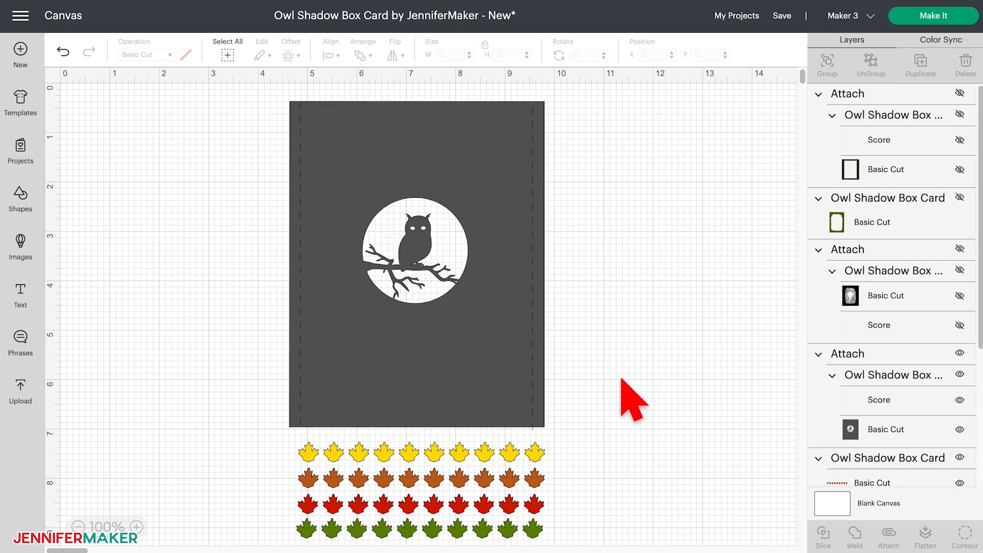
- Hide the score lines of the attached gray owl panel and select that panel on the canvas
left_click(855, 337)
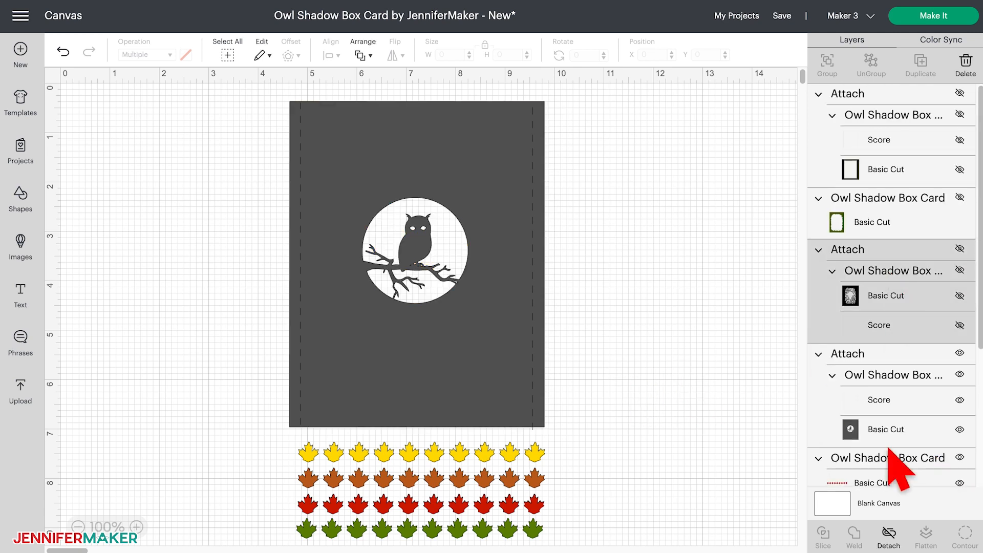
left_click(969, 341)
left_click(511, 332)
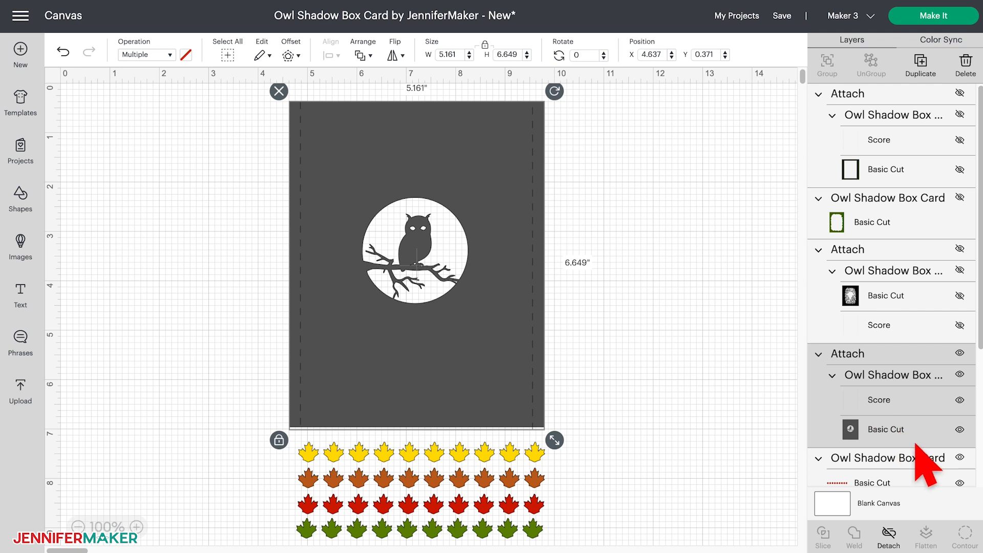
left_click(960, 400)
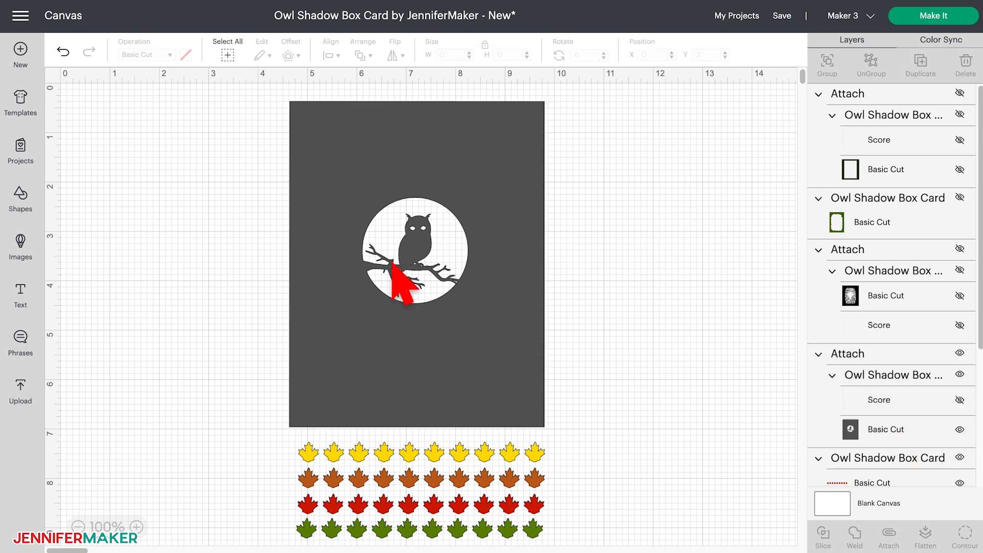
left_click(441, 236)
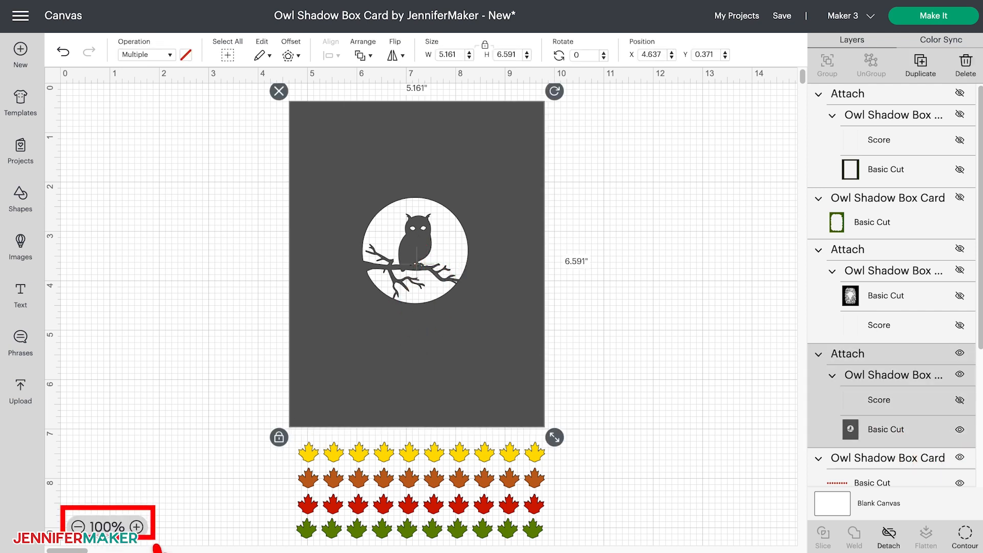
- Hide the contours of both owl eyes in the gray owl panel
left_click(137, 527)
left_click(136, 527)
left_click(136, 527)
left_click(136, 526)
left_click(136, 527)
left_click(136, 527)
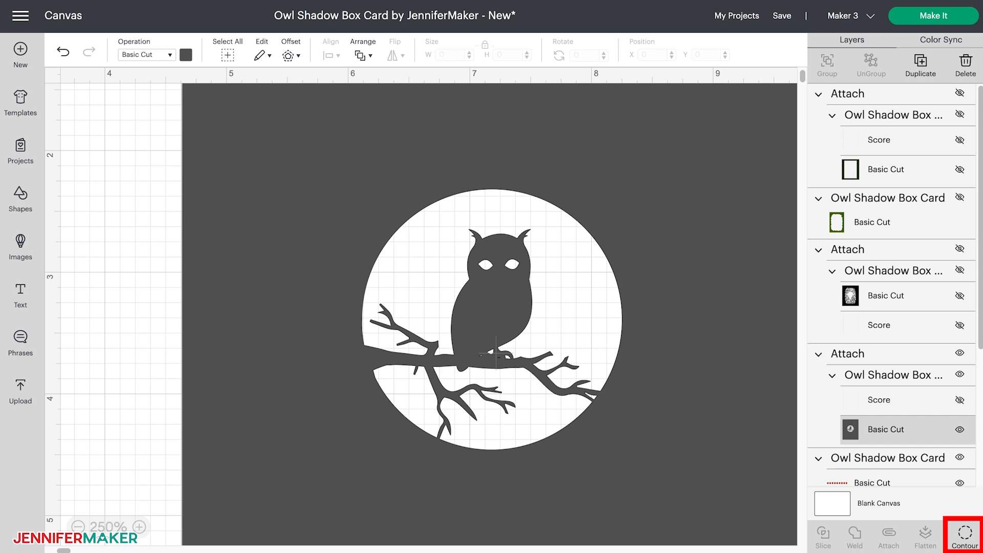
left_click(964, 535)
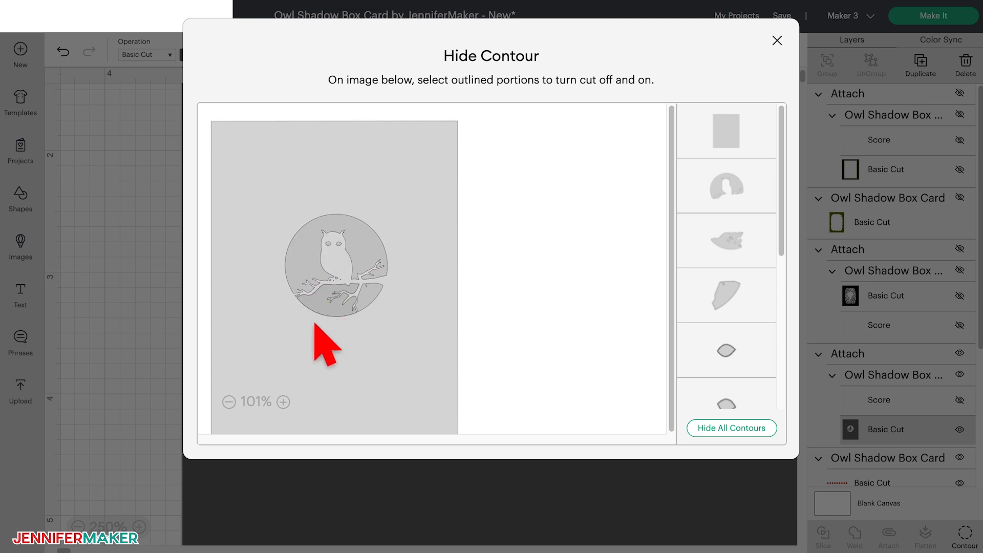
left_click(283, 402)
left_click(283, 402)
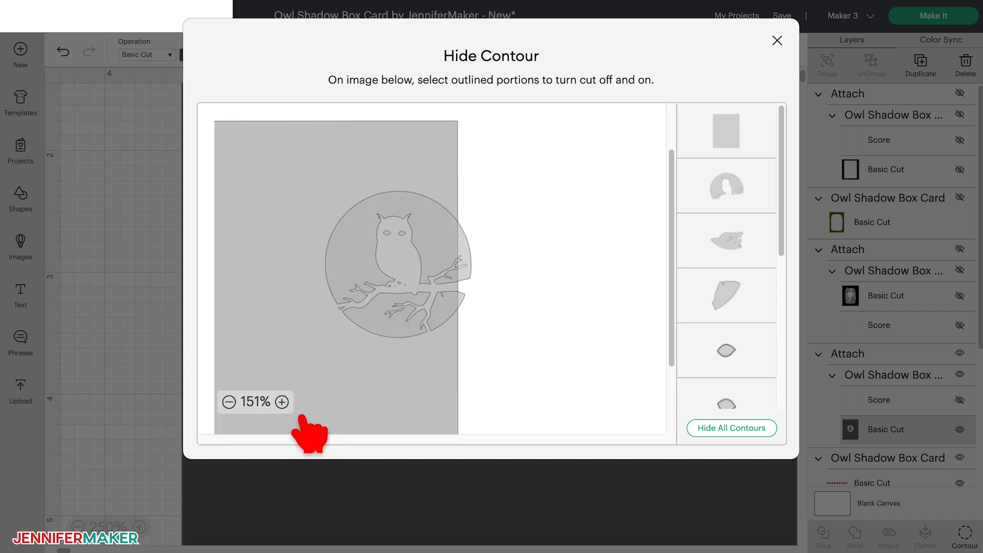
left_click(283, 402)
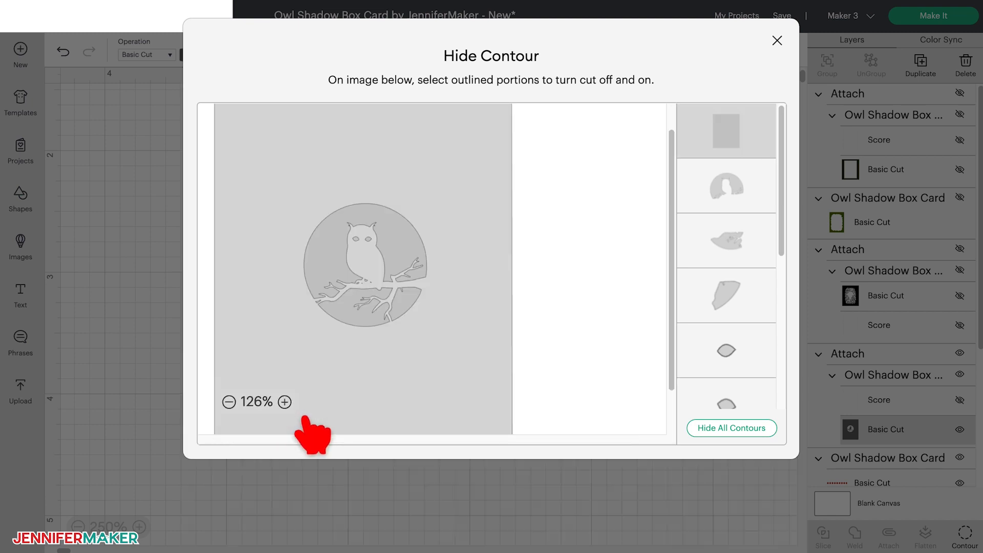
left_click(283, 402)
left_click(283, 402)
left_click(283, 402)
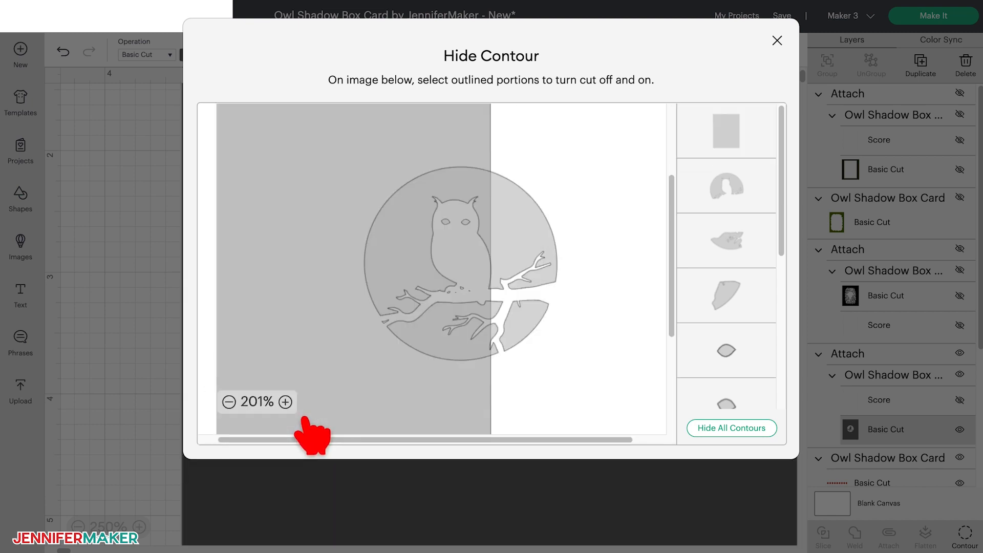
left_click(283, 401)
left_click(284, 401)
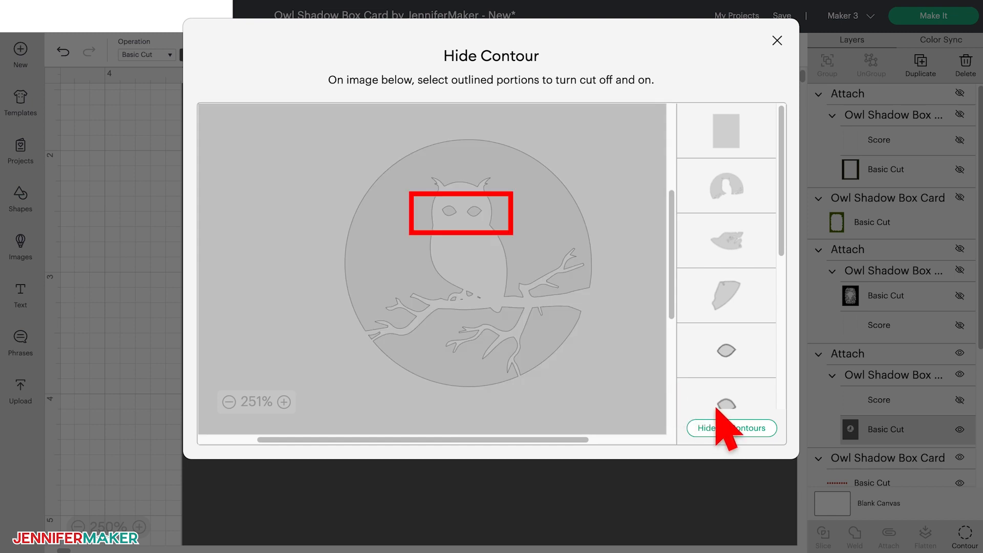
left_click(474, 212)
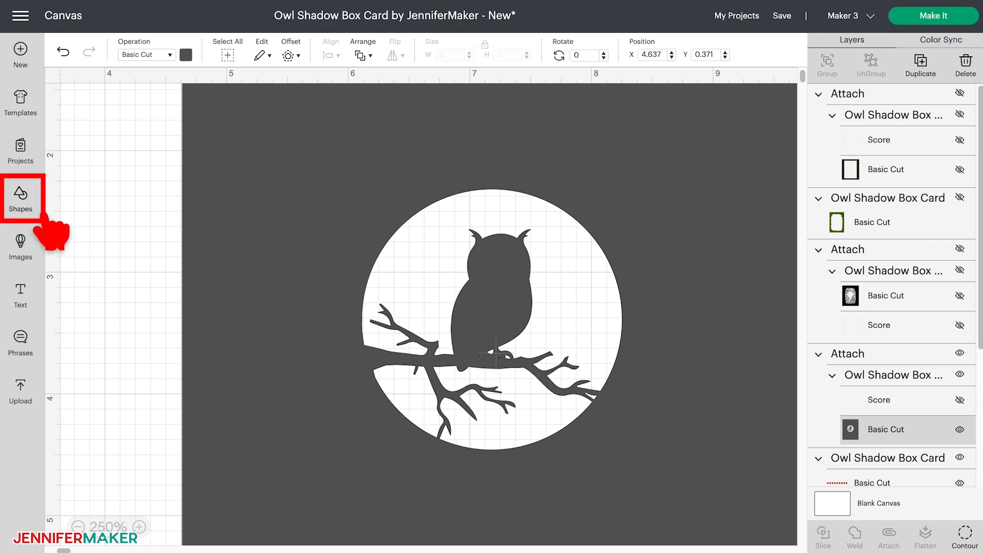
- Add a heart shape, shrink it to about 0.112 by 0.099 inches, and place it on the owl's face as the left eye
left_click(26, 205)
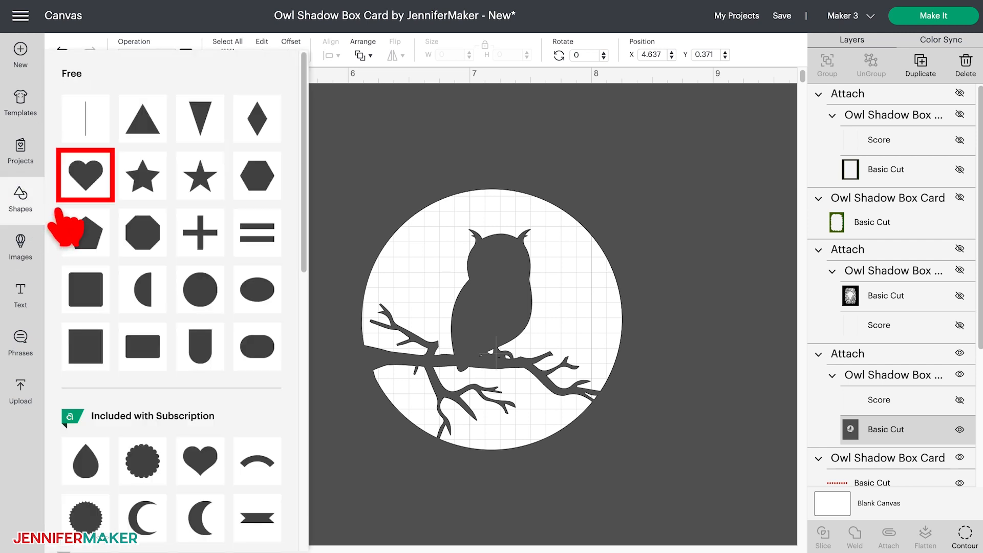
left_click(107, 197)
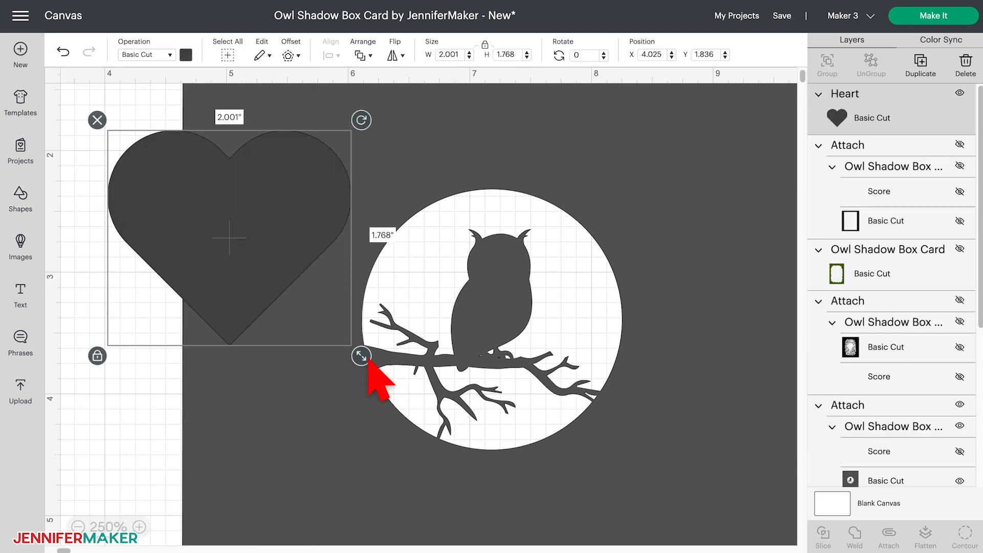
left_click_drag(367, 362, 496, 266)
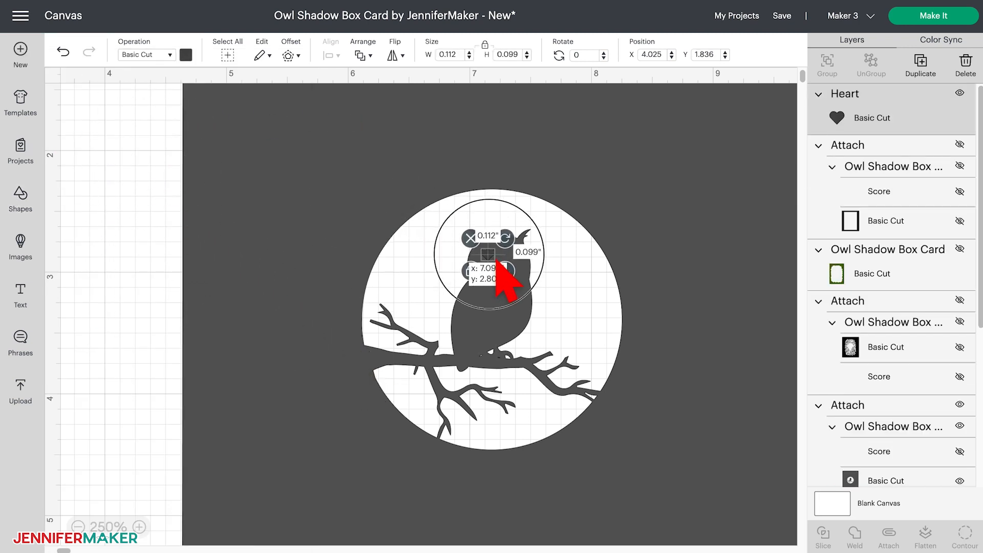
left_click(140, 527)
left_click(432, 176)
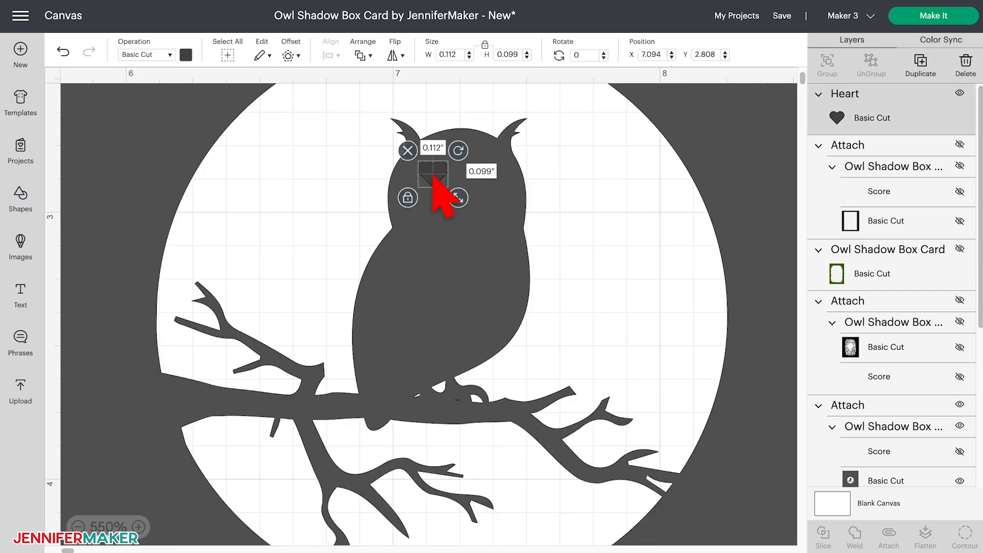
- Slice the heart out of the gray owl panel and move the panel aside to expose the cut-out eye
left_click(441, 237, "shift")
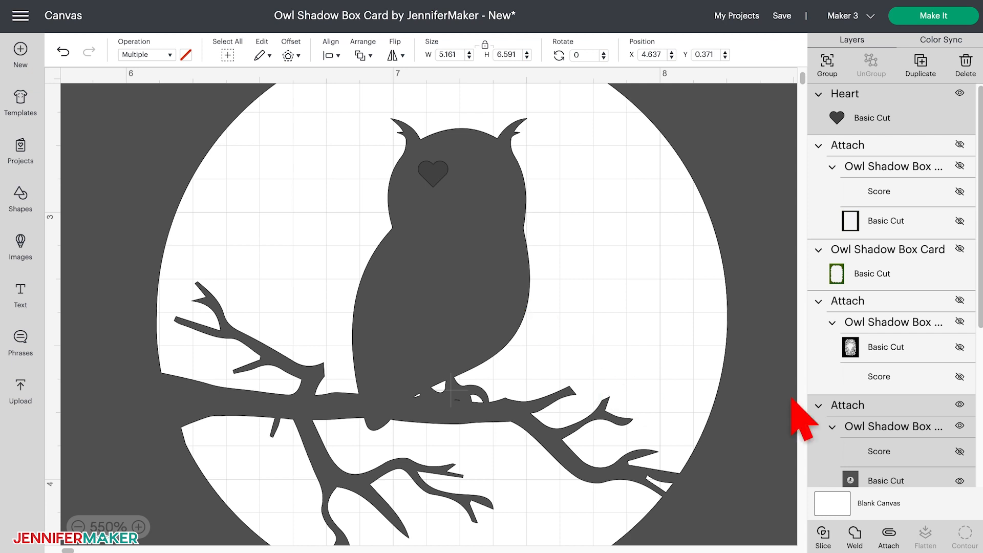
scroll(897, 466, "down", 3)
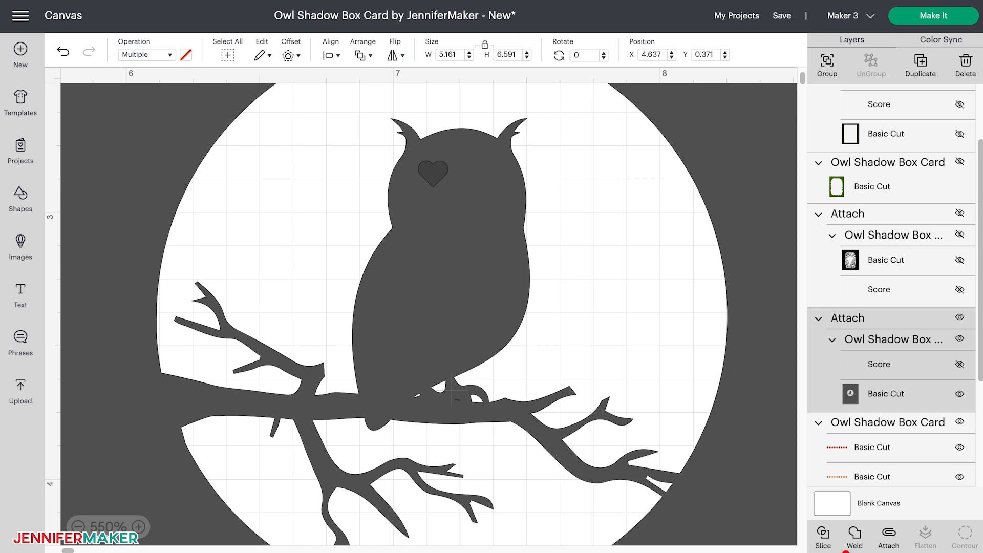
left_click(846, 551)
left_click_drag(515, 203, 583, 236)
mouse_move(584, 237)
left_mouse_down()
mouse_move(596, 226)
mouse_move(585, 228)
mouse_move(590, 259)
mouse_move(604, 210)
mouse_move(572, 232)
mouse_move(611, 225)
mouse_move(578, 223)
mouse_move(625, 238)
mouse_move(594, 221)
left_mouse_up()
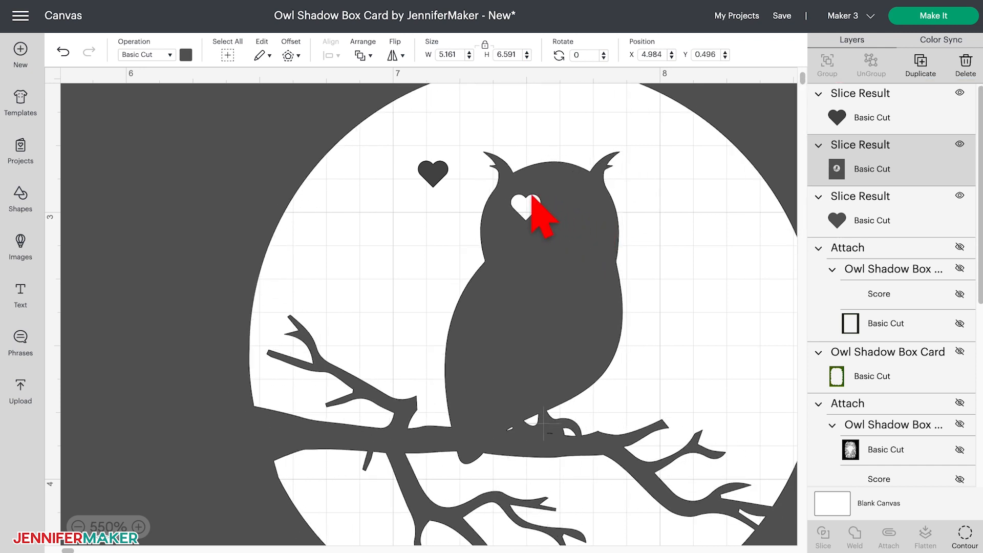
- Place a leftover heart beside the first eye, slice it out of the owl panel, and shift the panel off the pieces
left_click_drag(435, 174, 587, 216)
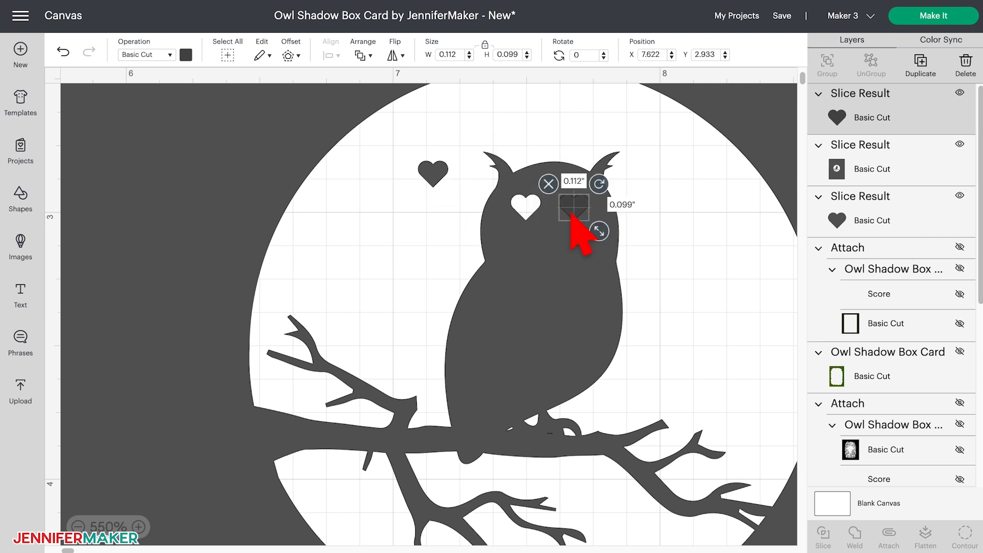
left_click(561, 296, "shift")
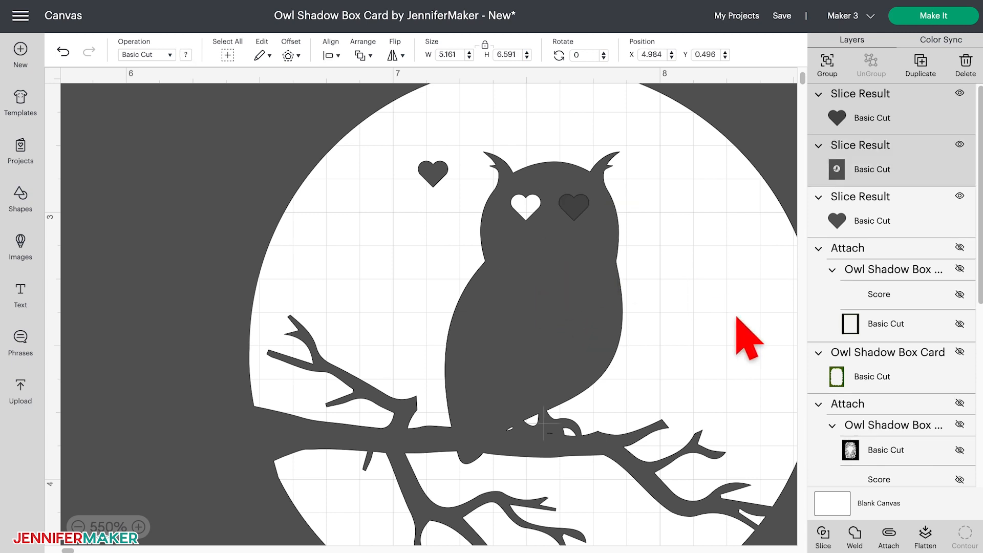
left_click(824, 534)
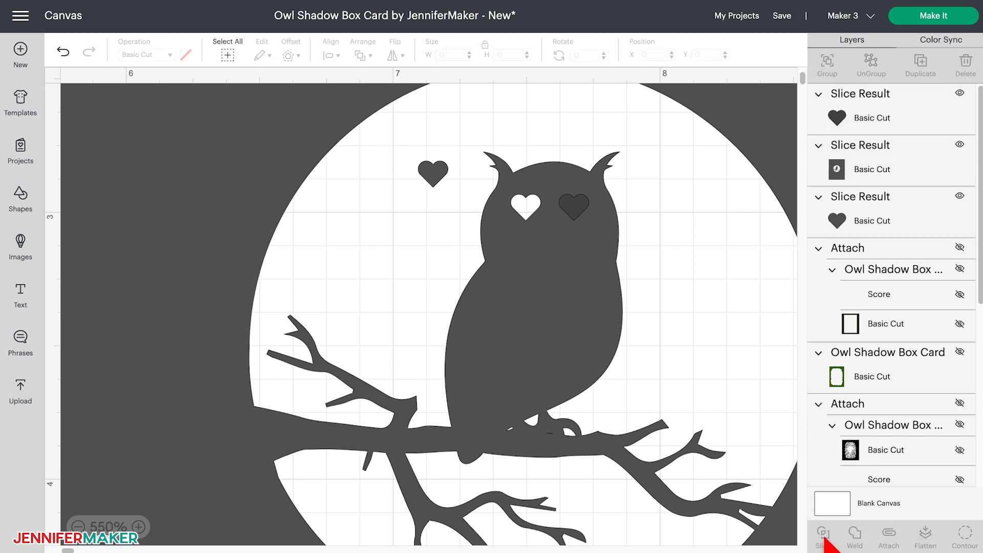
left_click_drag(578, 282, 493, 331)
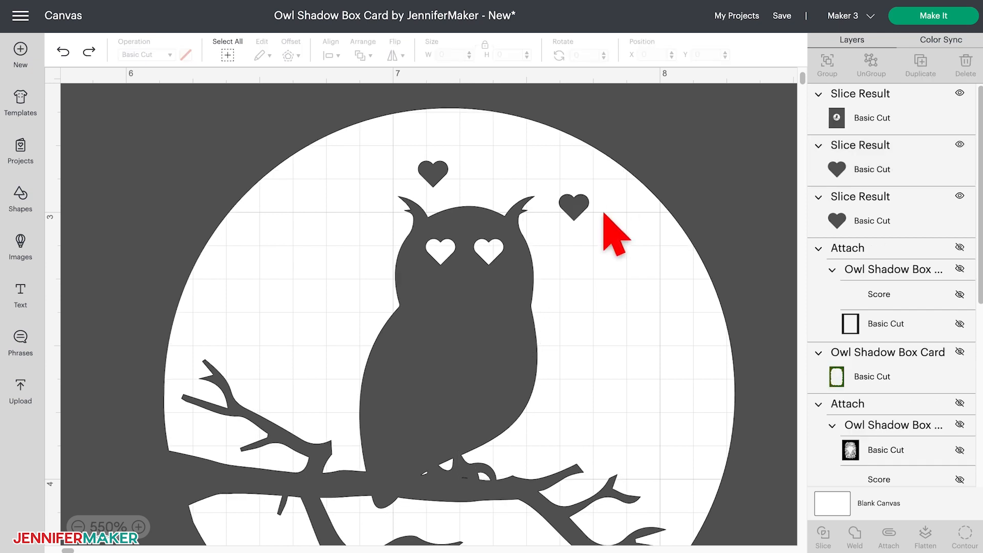
- Delete the two leftover heart pieces from the slices
left_click(844, 172)
left_click(965, 67)
left_click(945, 145)
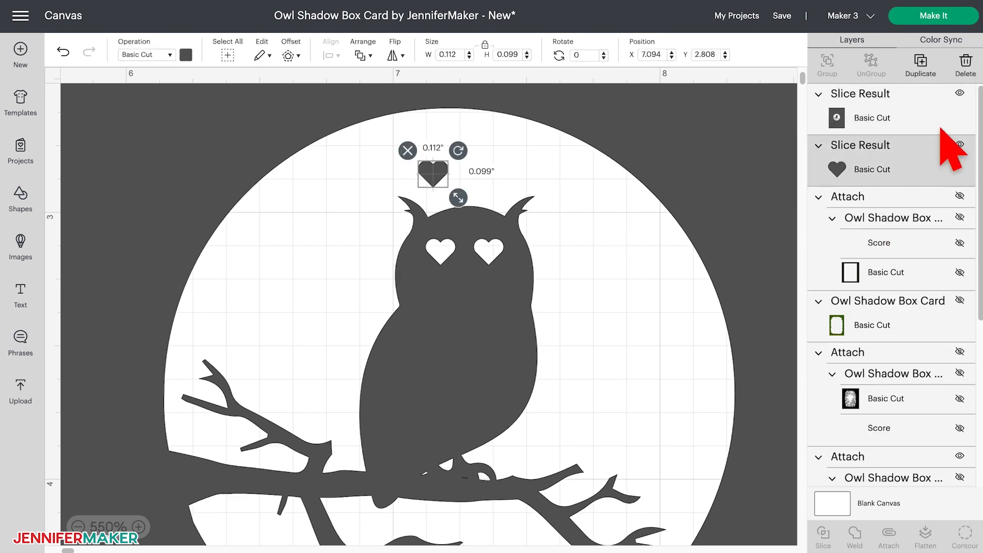
left_click(966, 67)
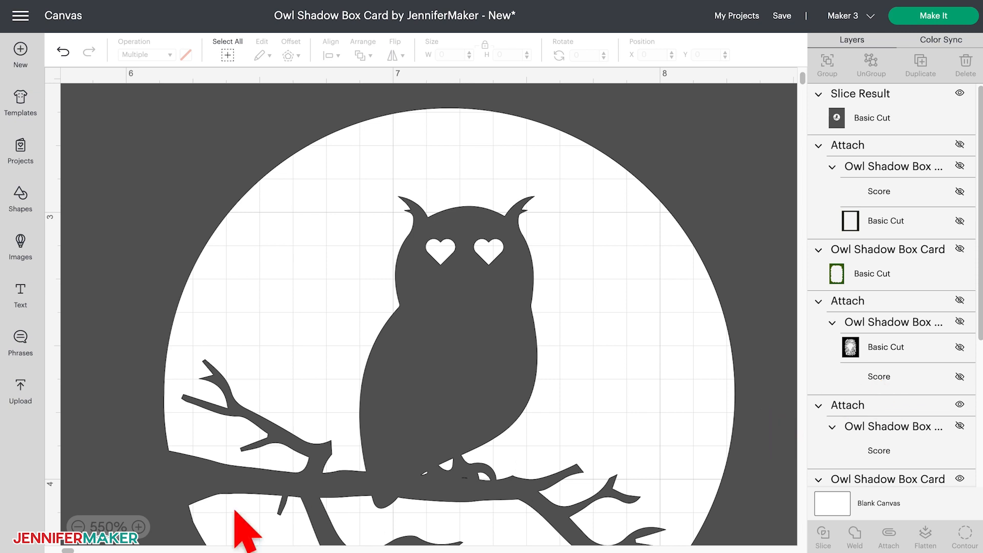
- Add a circle shape, scale it to about 2.183 inches, and center it over the moon opening of the owl panel
left_click(78, 526)
left_click(78, 526)
left_click(78, 526)
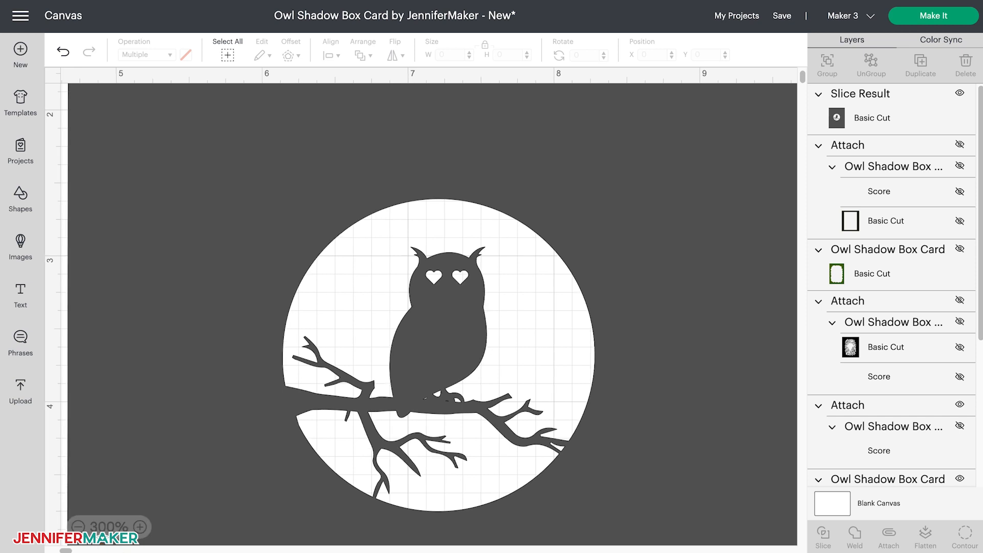
left_click(39, 210)
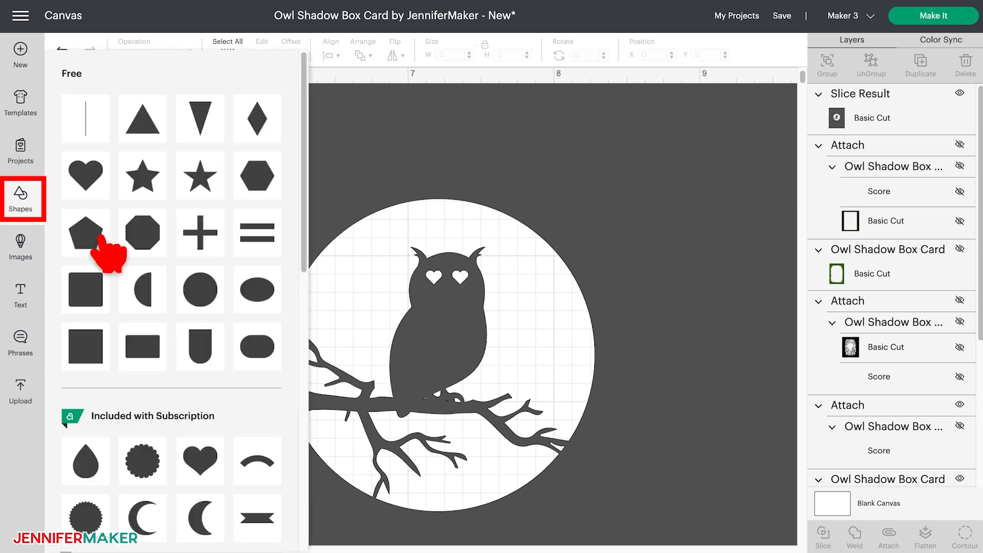
left_click(210, 289)
left_click_drag(307, 396, 302, 356)
left_click_drag(404, 428, 433, 457)
left_click_drag(333, 358, 467, 392)
left_click_drag(572, 489, 608, 525)
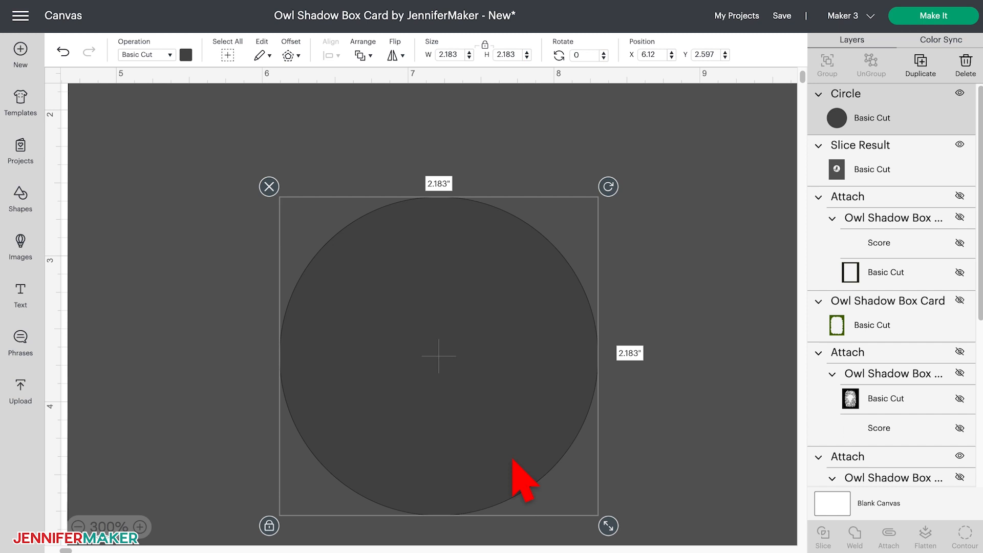
- Move the circle over the moon opening's upper-left edge, weld it to the owl panel, and nudge the welded panel up and left
left_click_drag(516, 455, 349, 258)
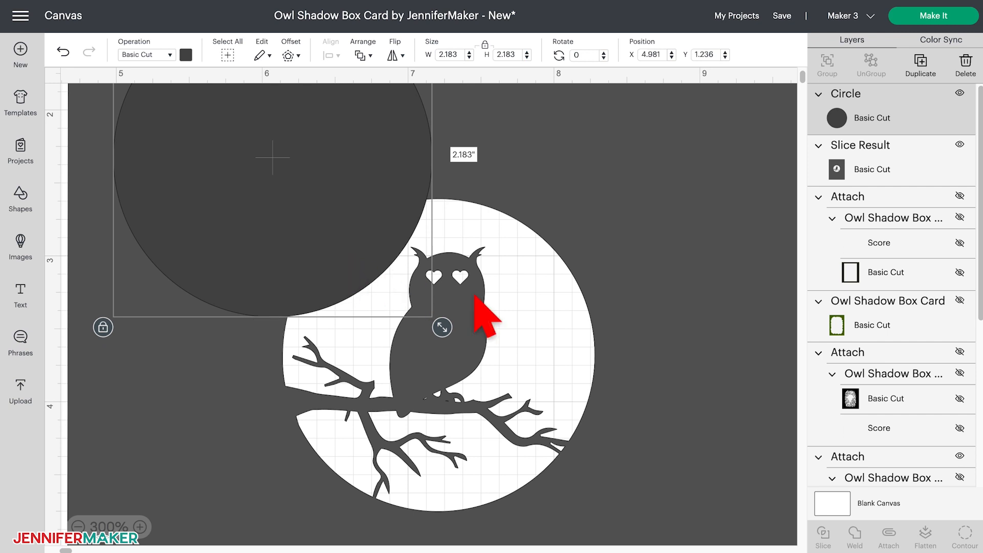
left_click(625, 334, "shift")
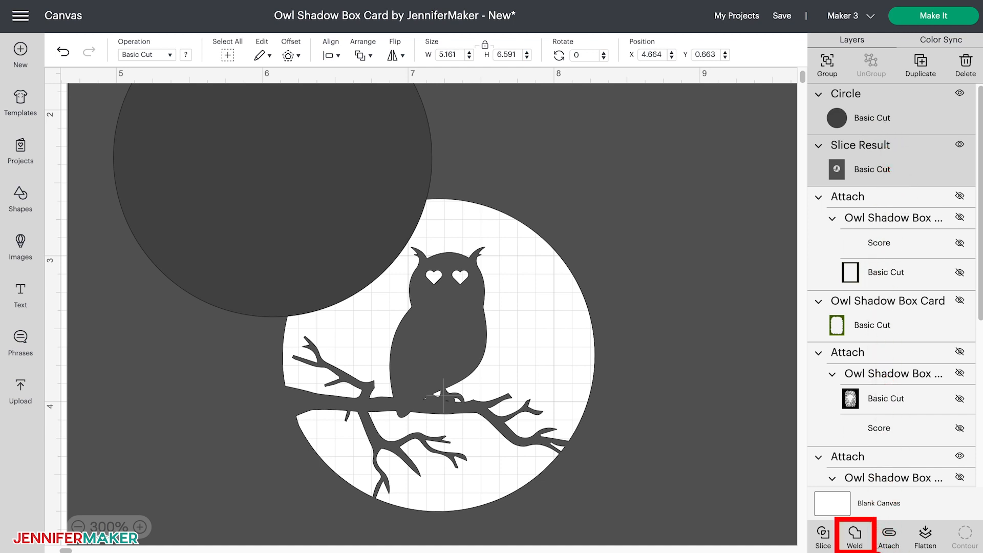
left_click(855, 537)
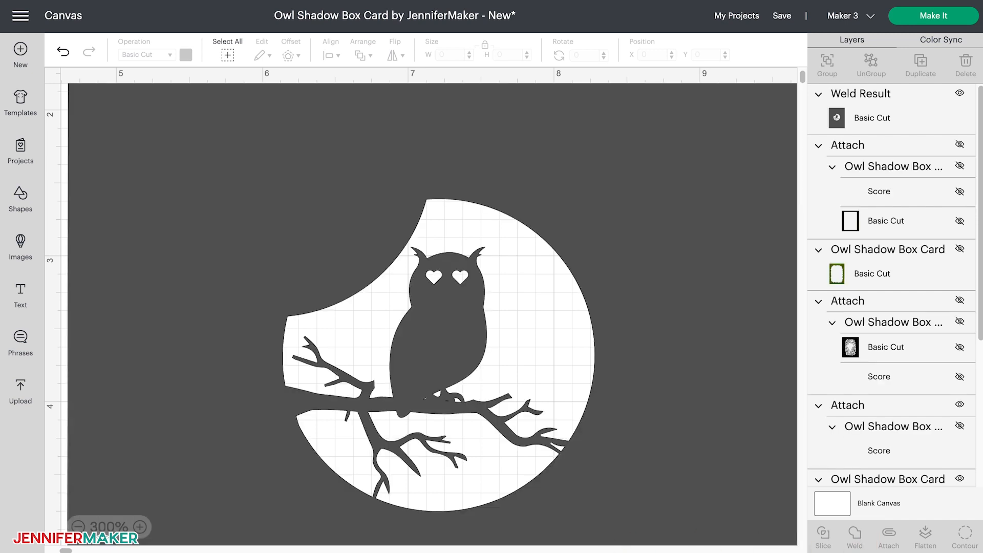
left_click_drag(691, 497, 685, 467)
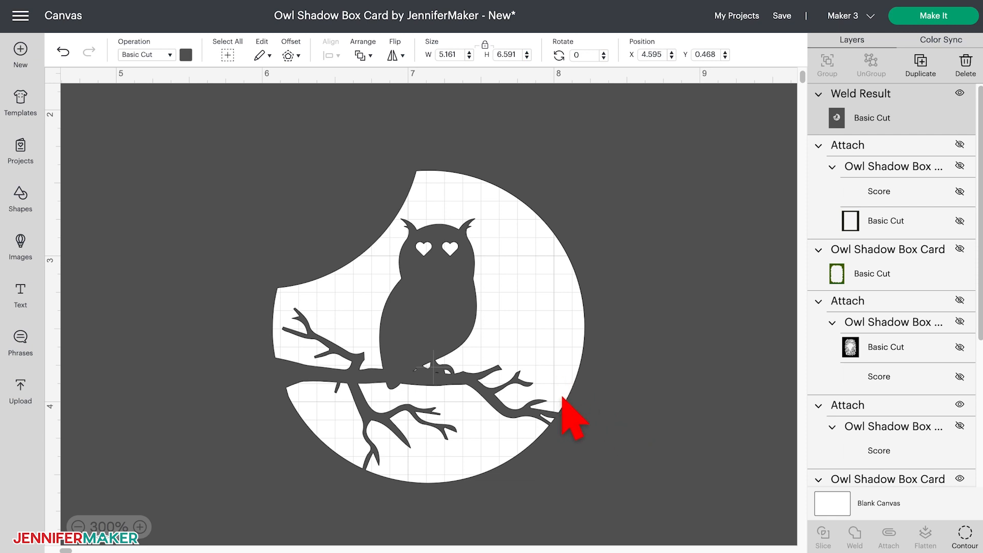
- Undo the panel move and the weld, and redo both
left_click(64, 52)
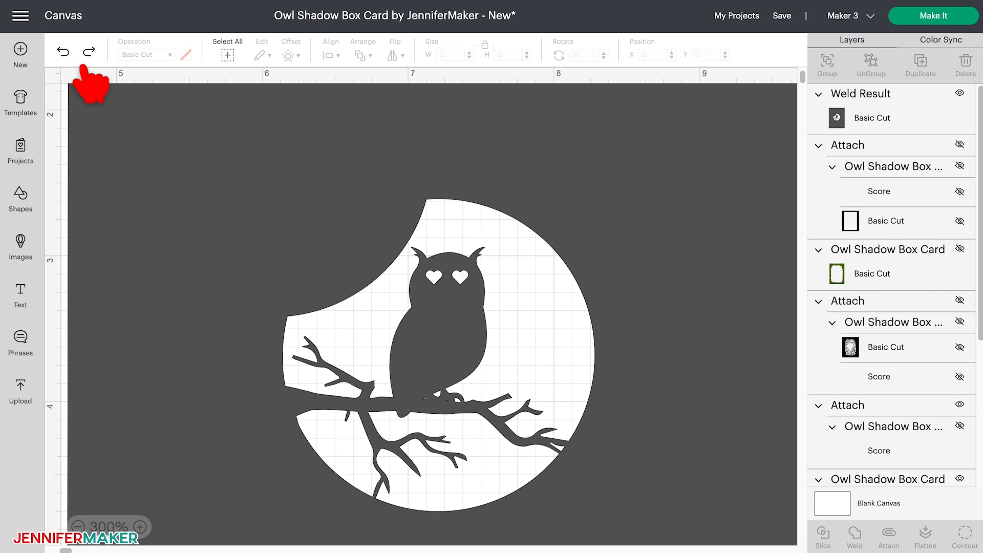
left_click(64, 52)
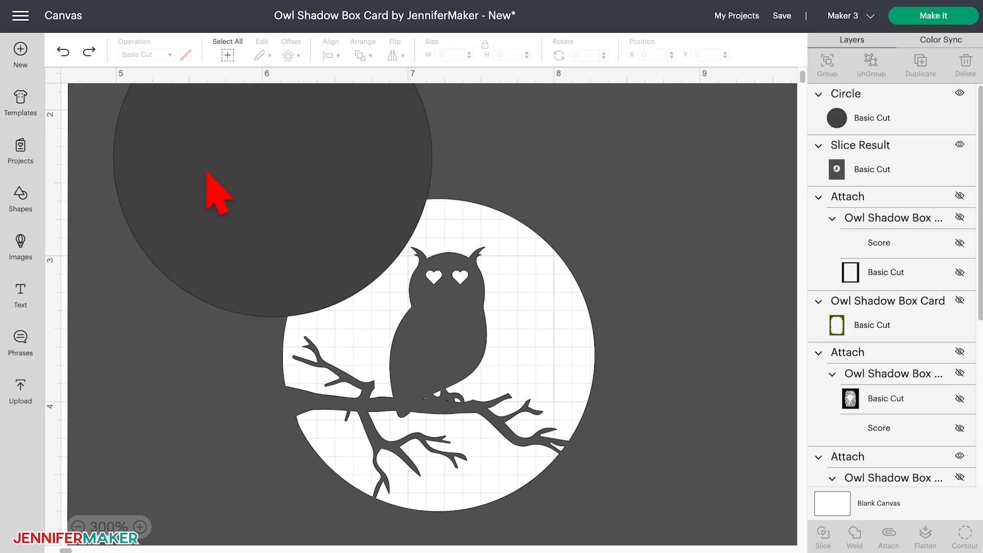
left_click(90, 51)
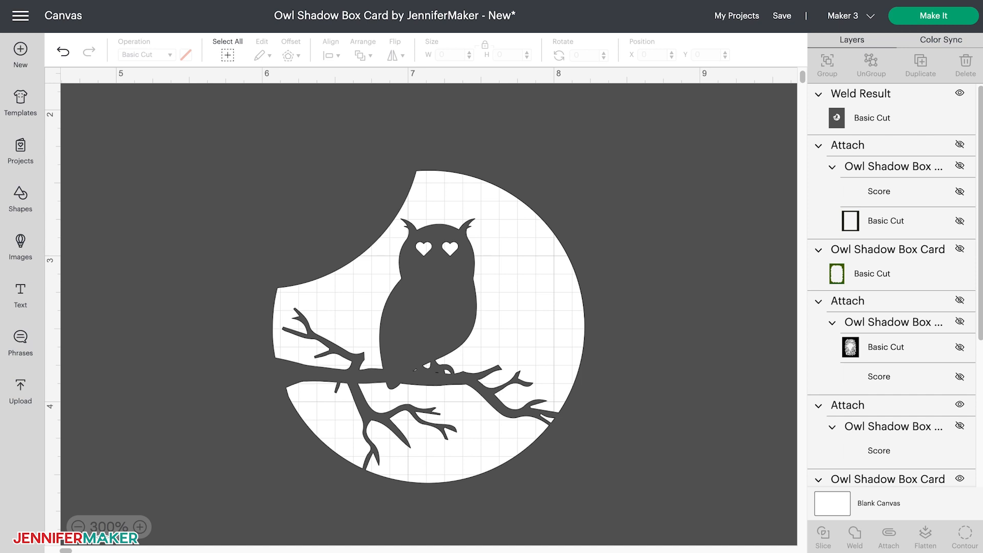
- Save the changes to the owl shadow box card project
left_click(78, 527)
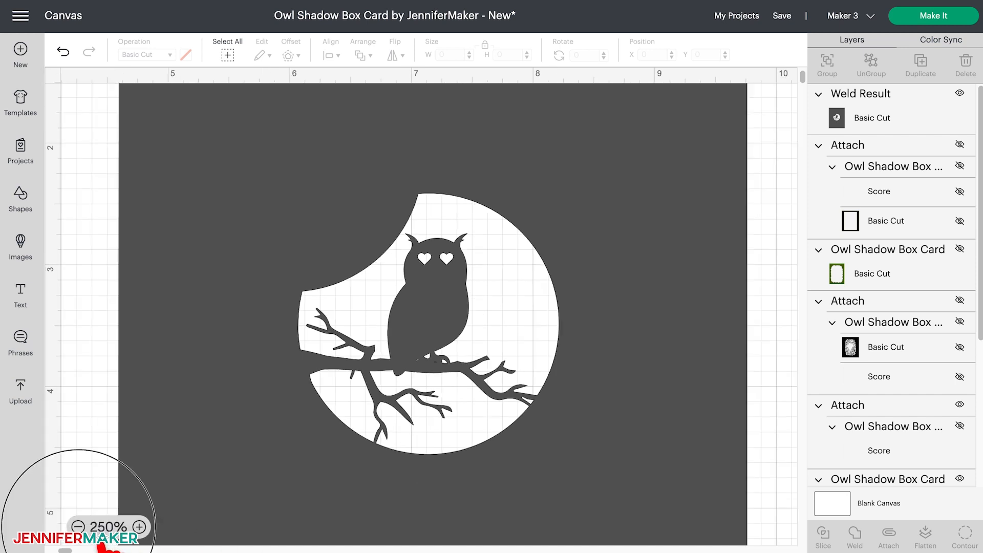
left_click(78, 526)
left_click(78, 526)
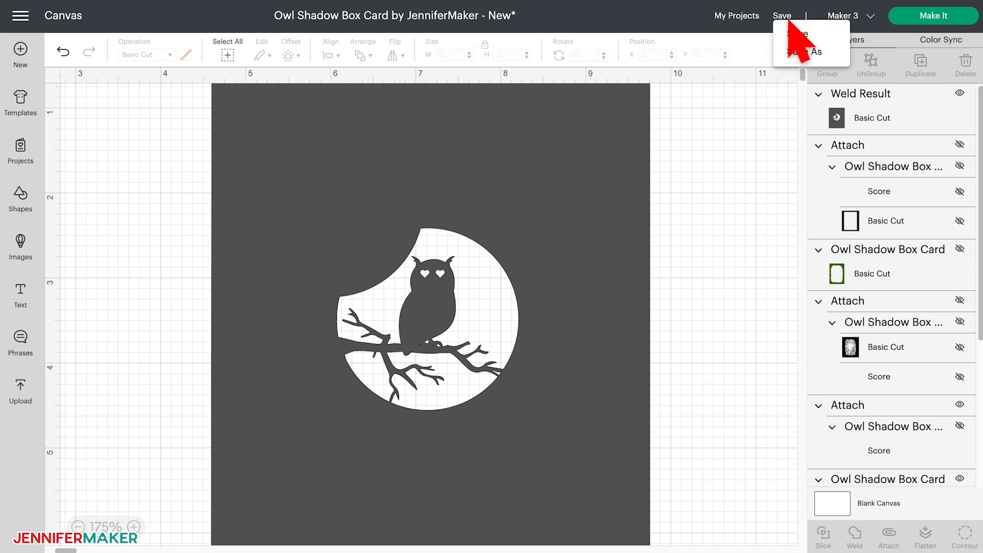
left_click(796, 34)
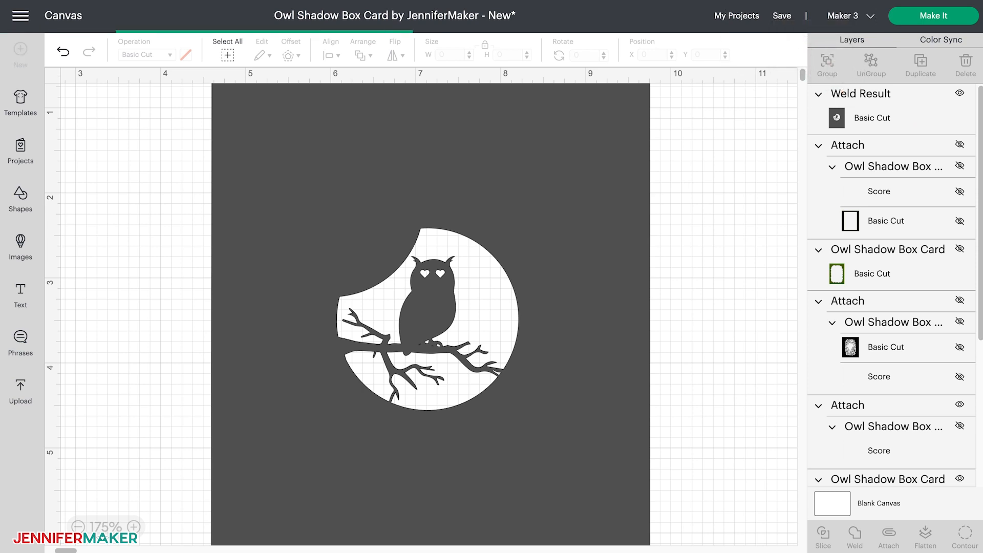